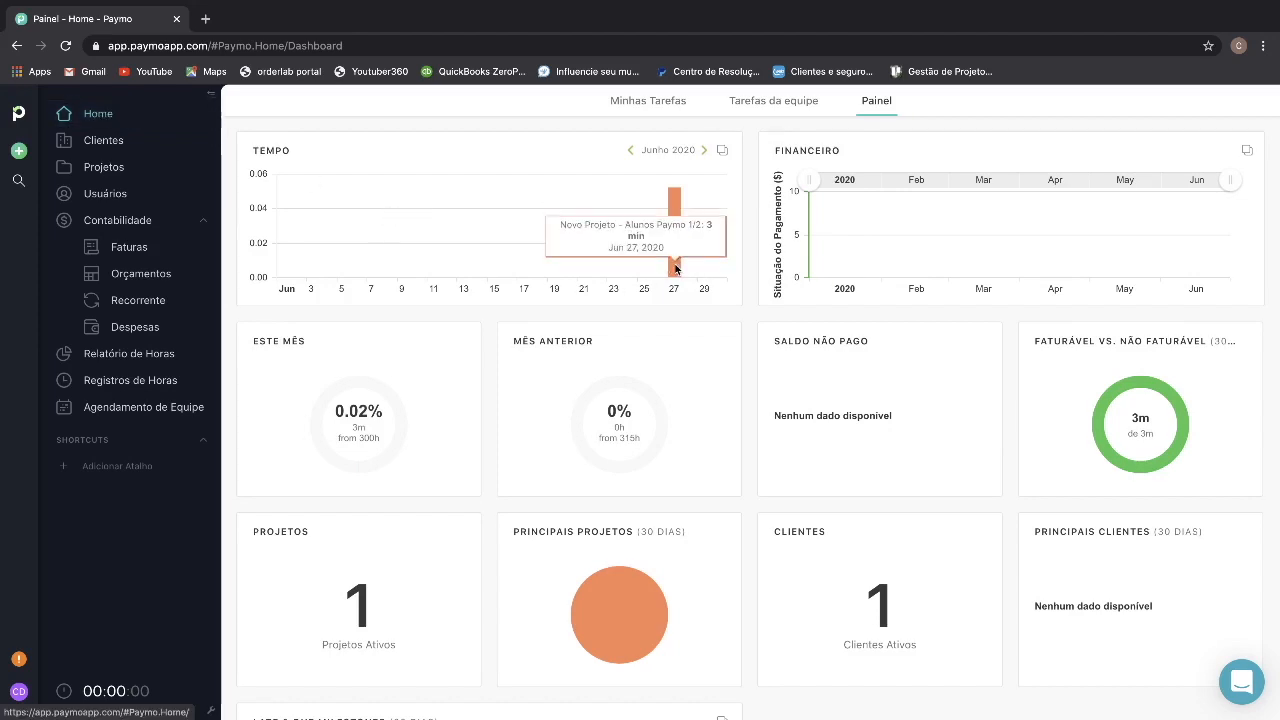
# - Look through the lists of clients, projects, users and invoices (Faturas)
pyautogui.click(106, 141)
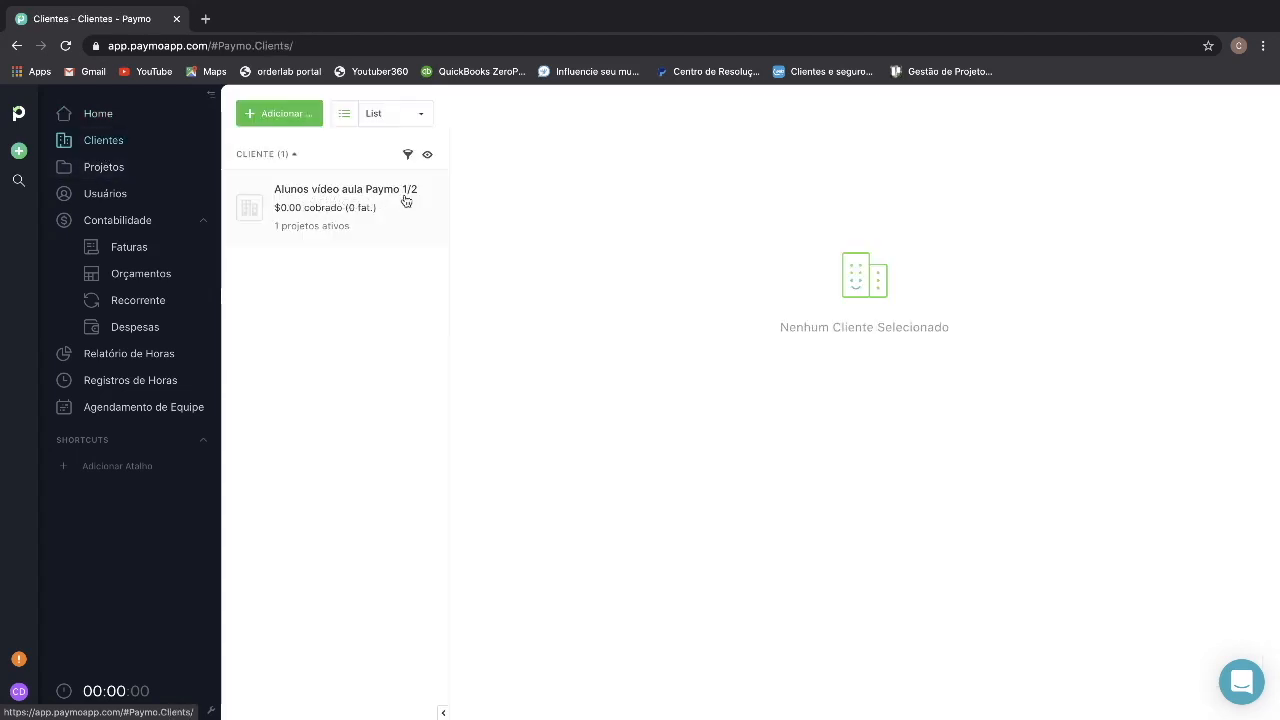
pyautogui.click(124, 175)
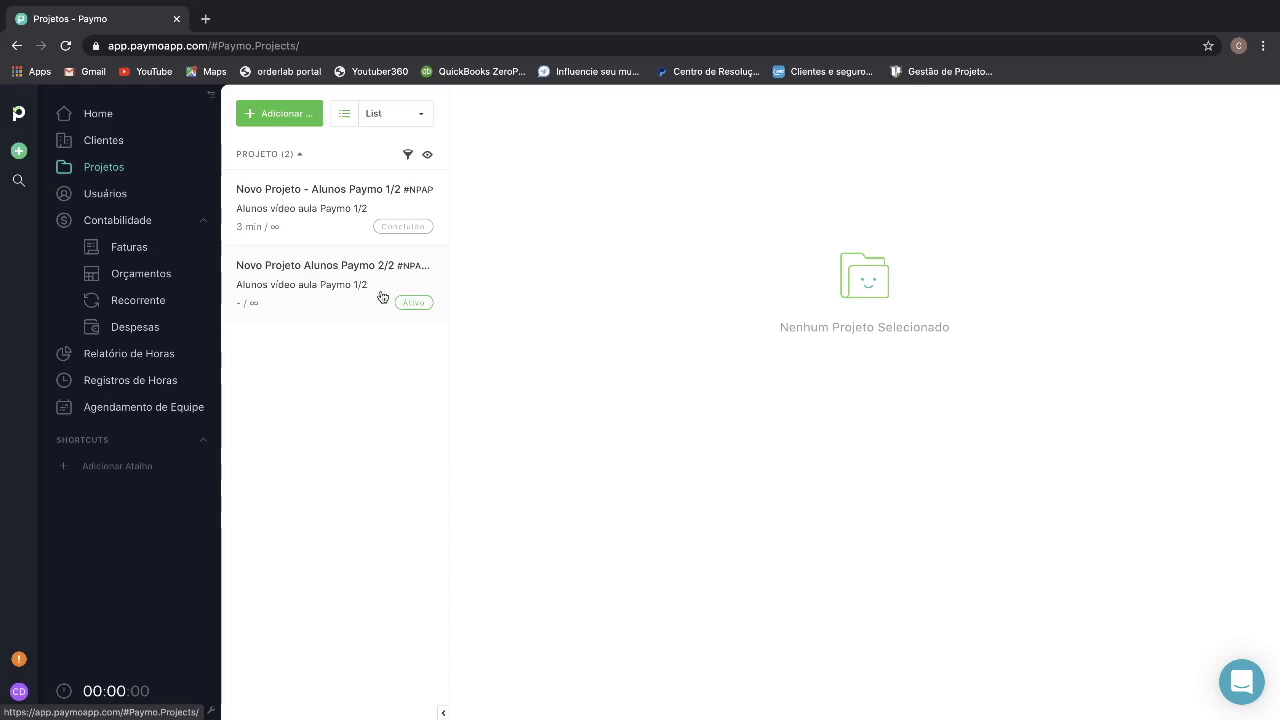
pyautogui.click(105, 193)
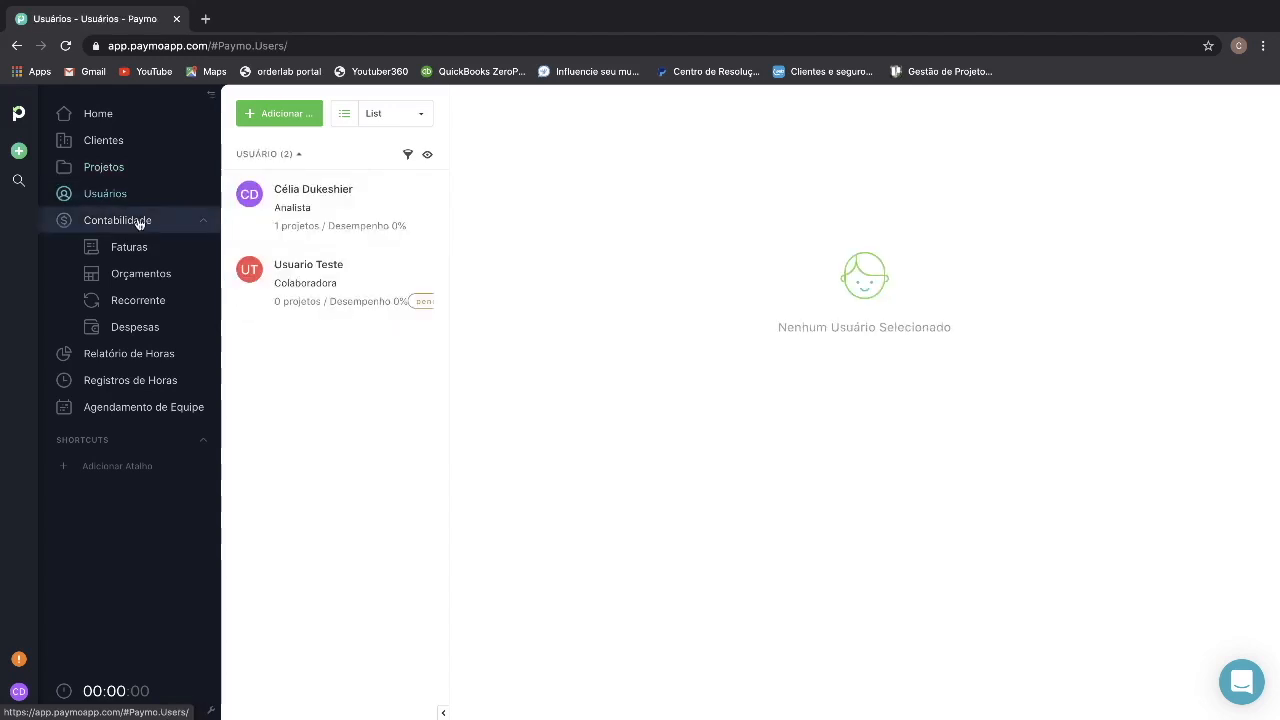
pyautogui.click(137, 220)
pyautogui.click(139, 222)
pyautogui.click(142, 251)
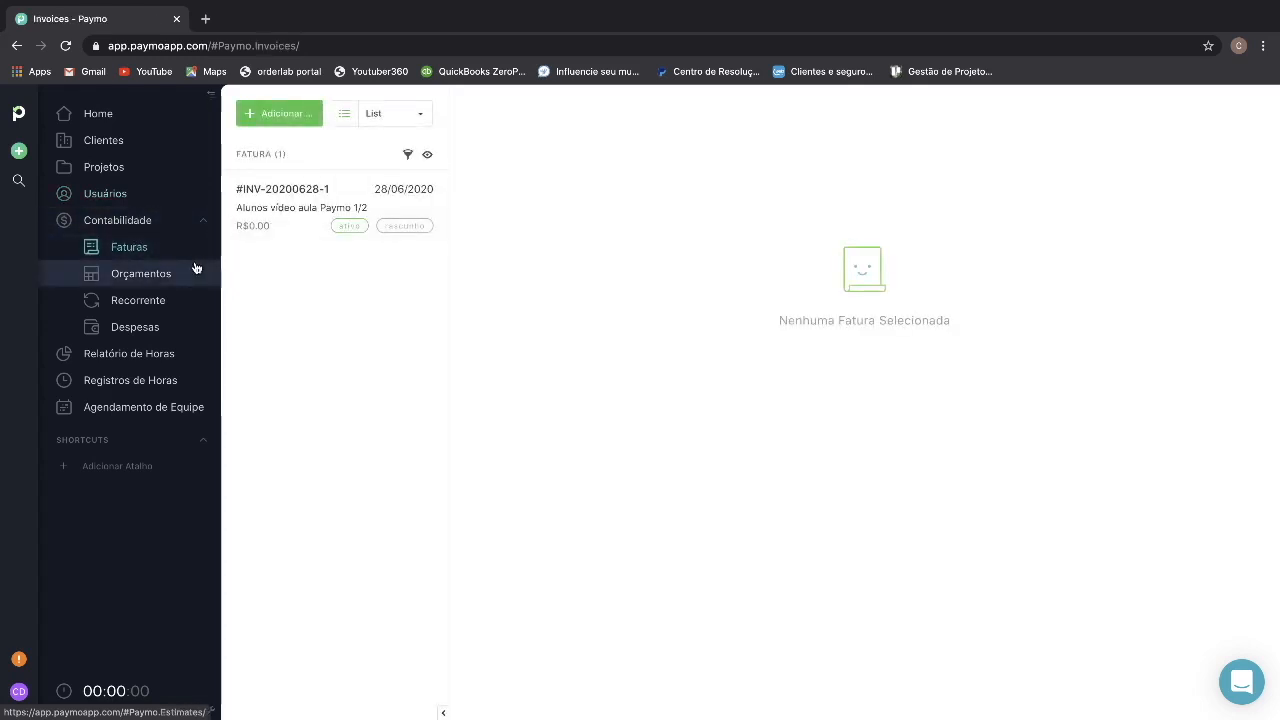
# - Start a new estimate in Orçamentos and examine its customer, date, project description, line item and total fields
pyautogui.click(166, 277)
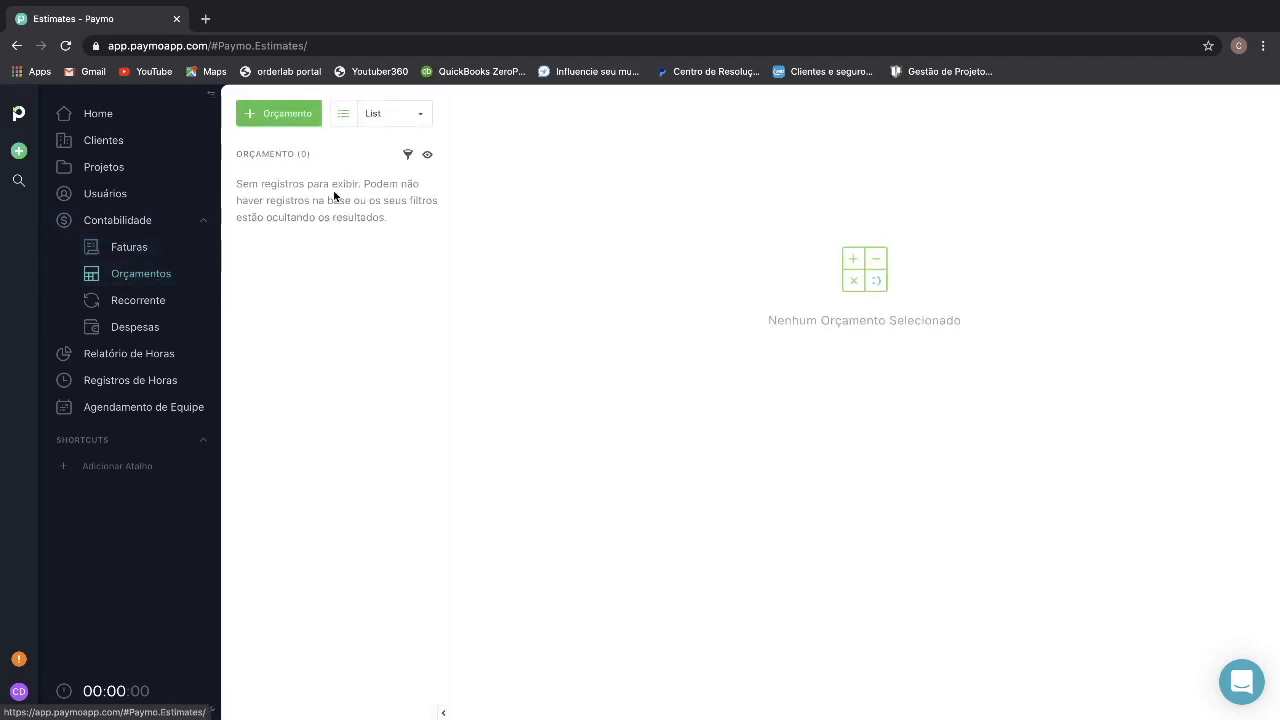
pyautogui.click(296, 122)
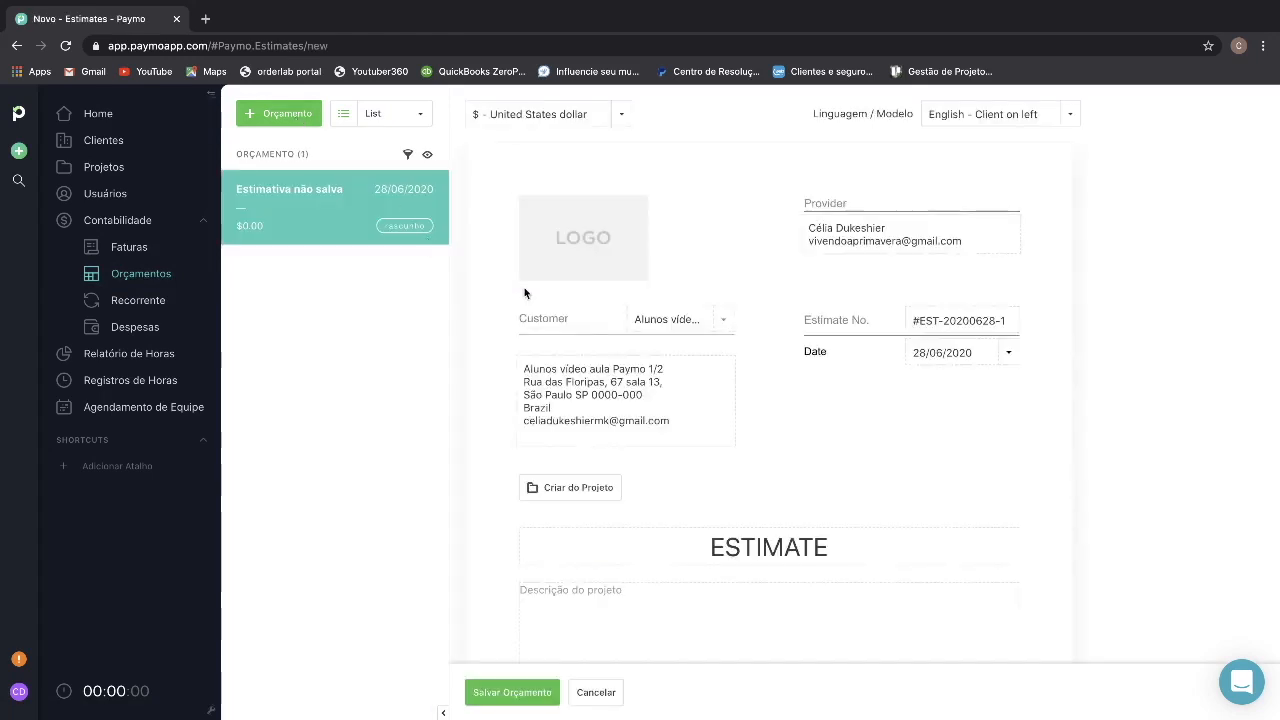
pyautogui.scroll(-5, 777, 366)
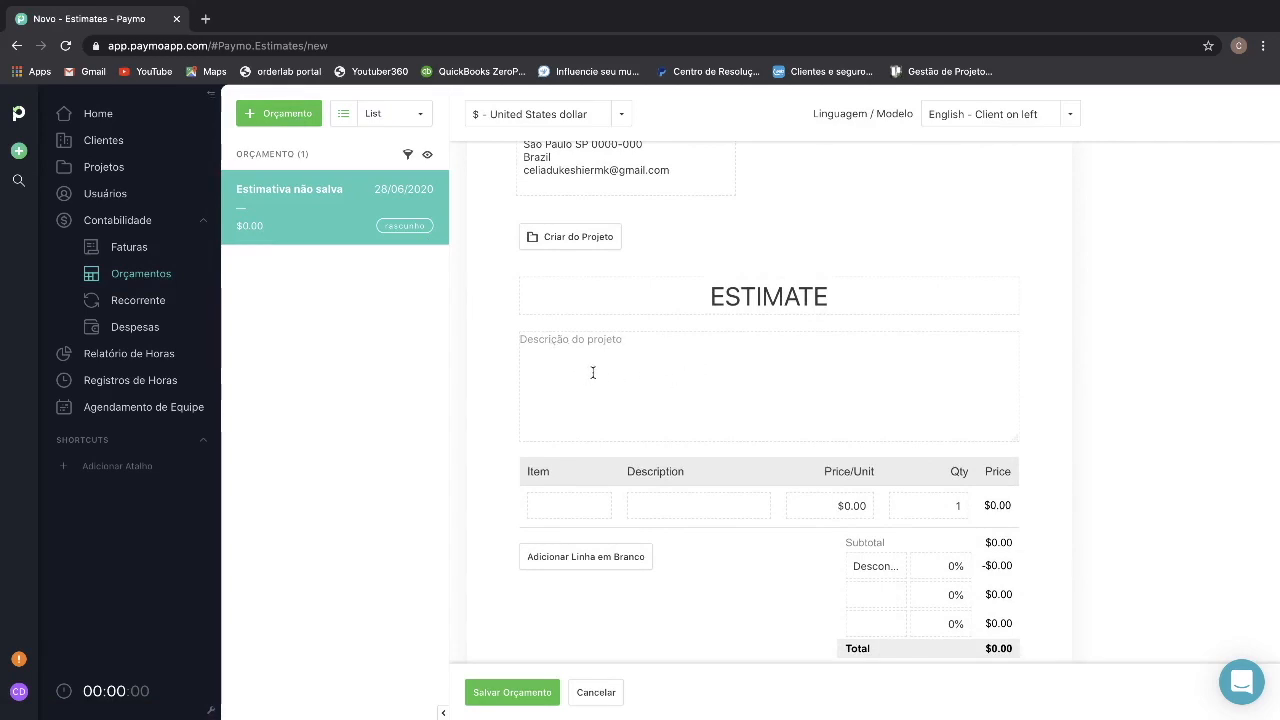
pyautogui.scroll(-3, 688, 385)
pyautogui.scroll(5, 688, 385)
pyautogui.scroll(3, 635, 309)
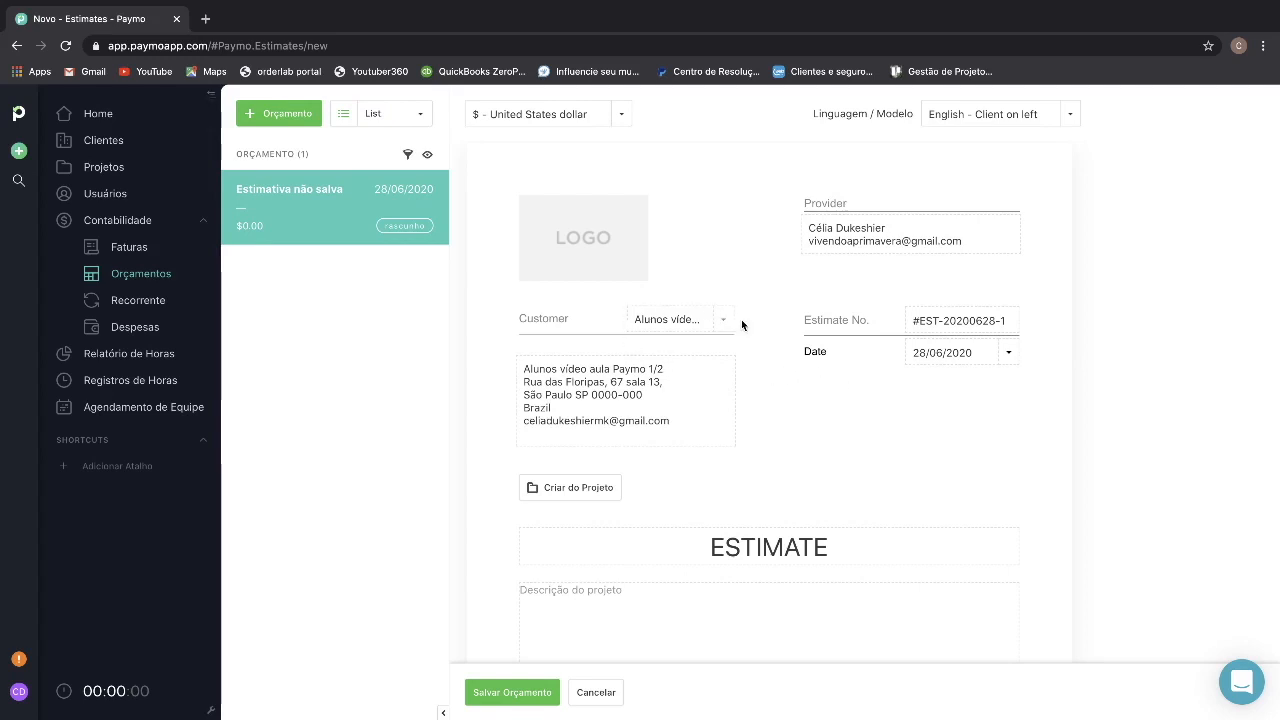
pyautogui.scroll(-3, 602, 405)
pyautogui.scroll(-2, 602, 405)
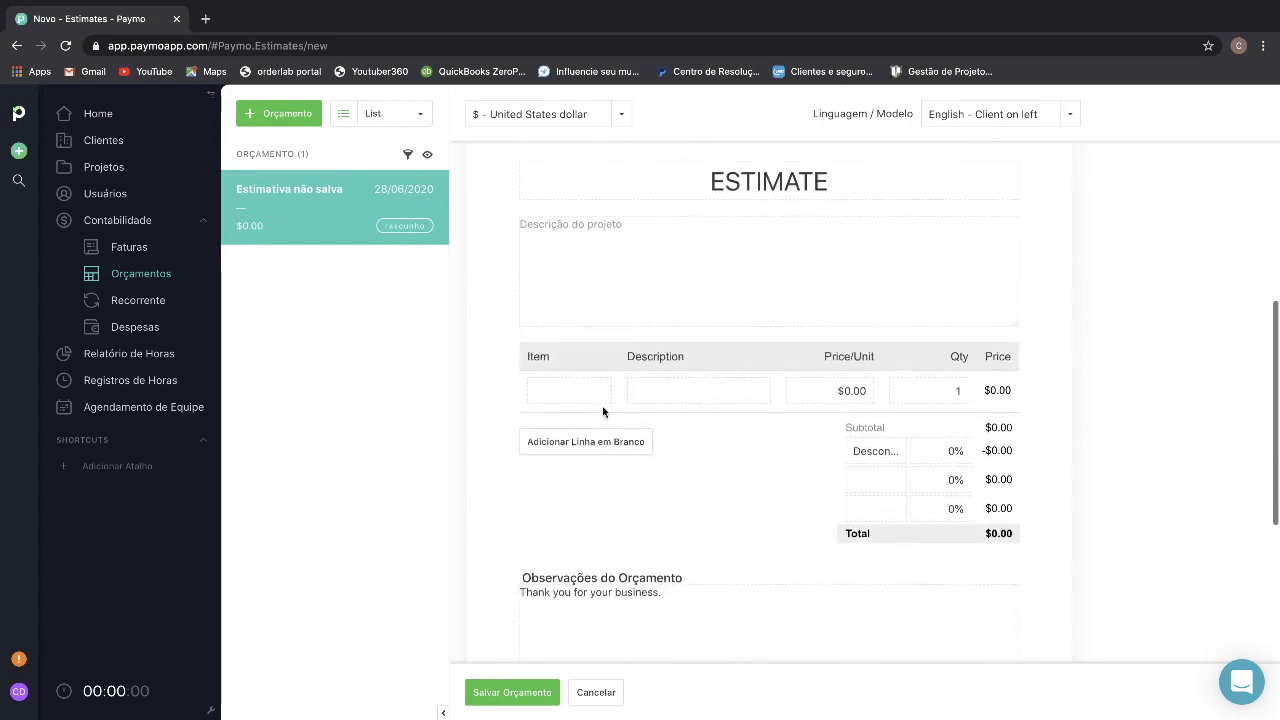
pyautogui.scroll(5, 602, 405)
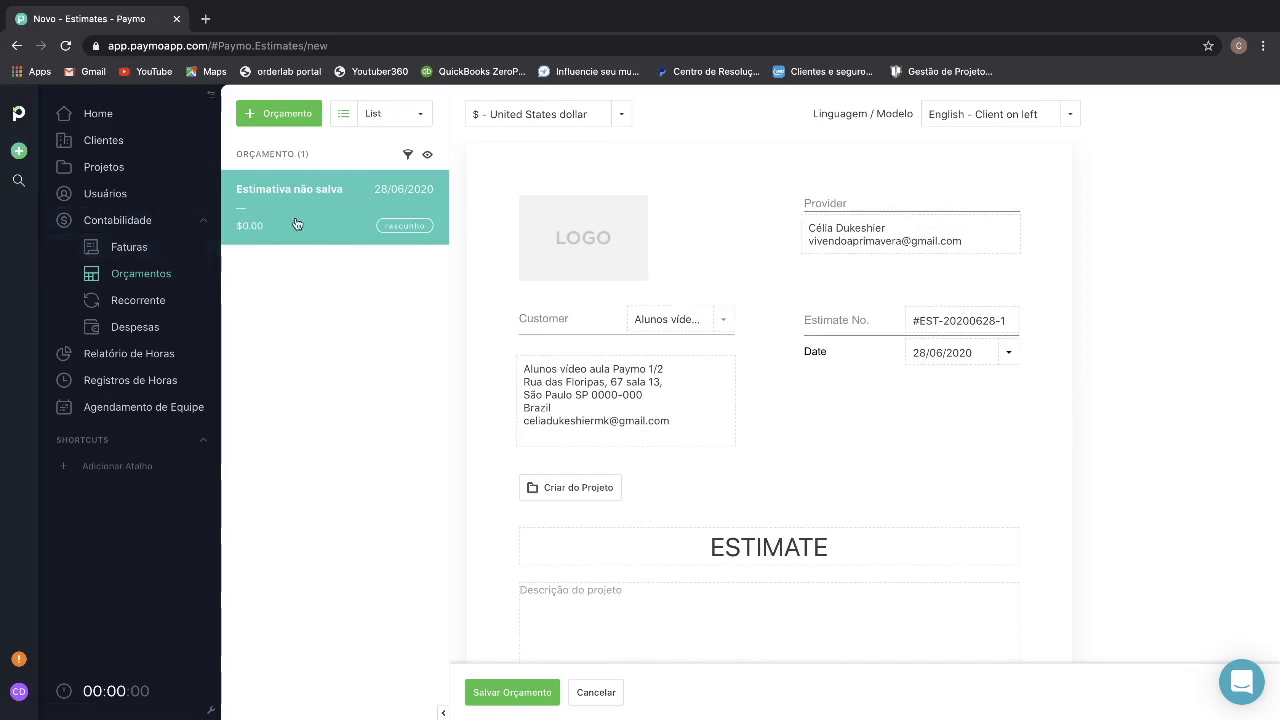
# - View the recurring invoices list and start a new expense in Despesas
pyautogui.click(140, 300)
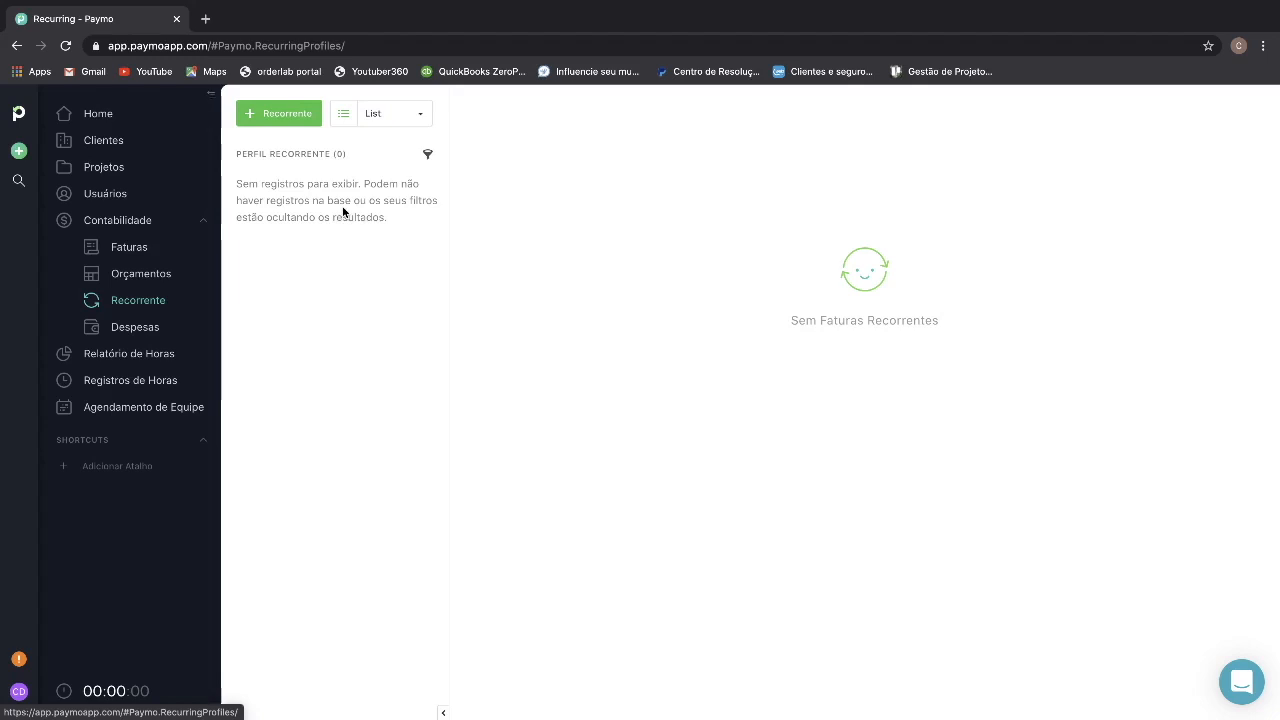
pyautogui.click(156, 328)
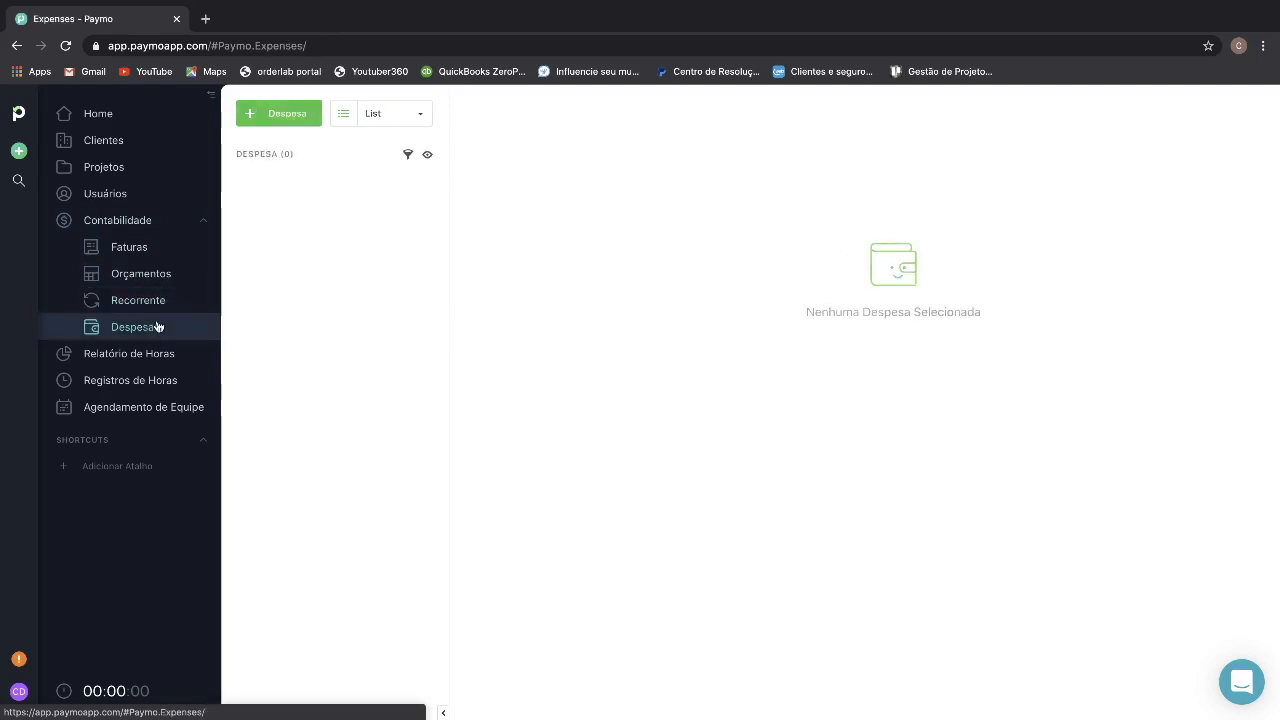
pyautogui.click(283, 114)
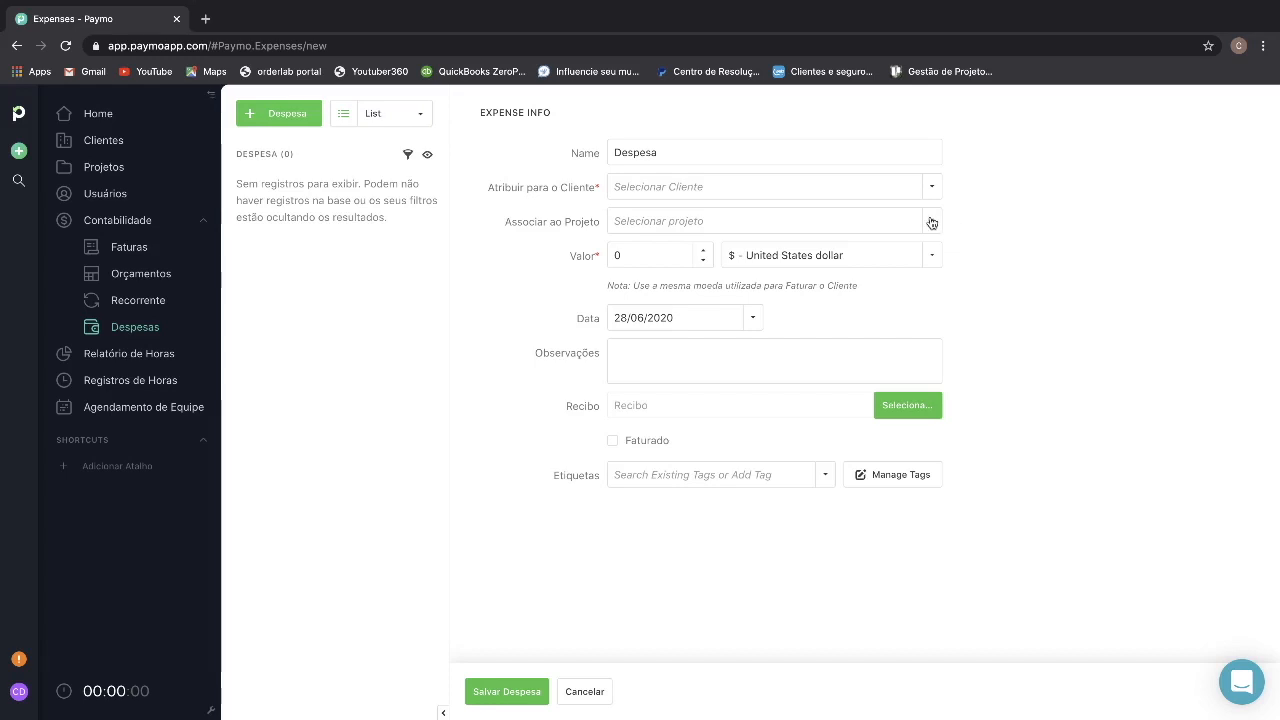
# - Name the expense "Mapa regional" and assign it to client "Alunos vídeo aula Paymo 1/2" and project "Novo Projeto Alunos Paymo 2/2"
pyautogui.click(873, 155)
pyautogui.doubleClick(872, 156)
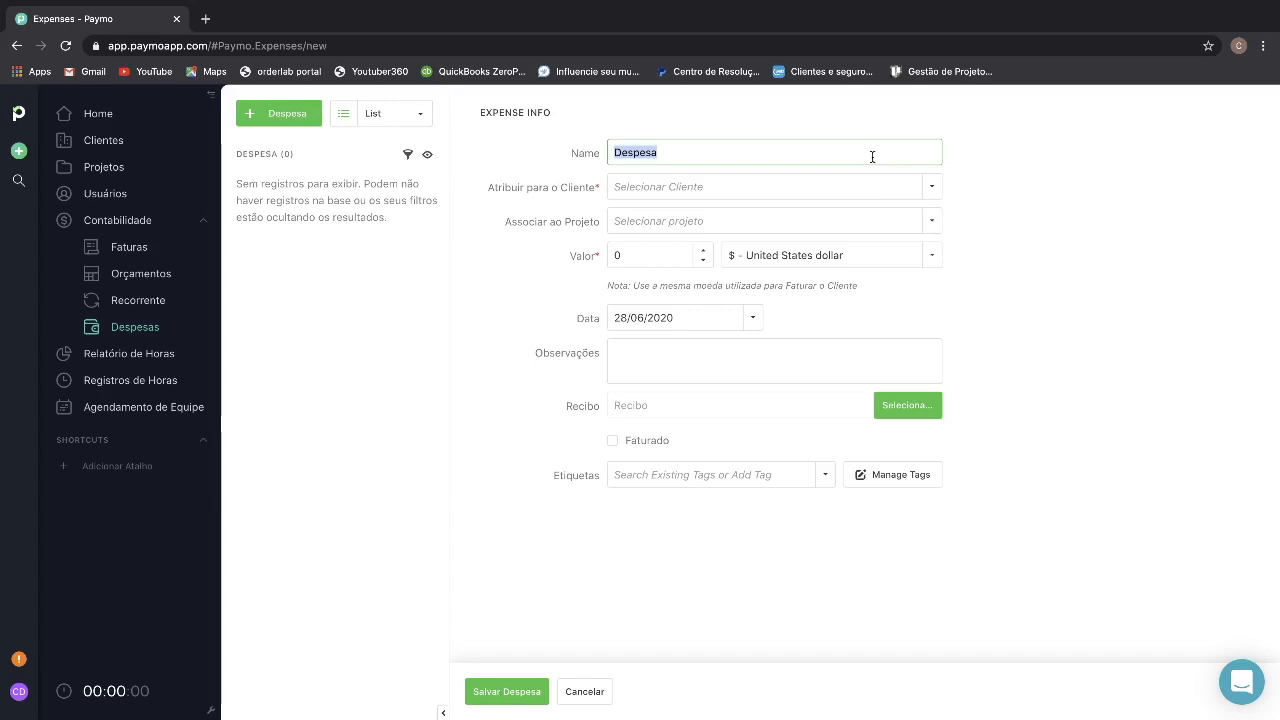
pyautogui.write('Mapa regional')
pyautogui.press('Tab')
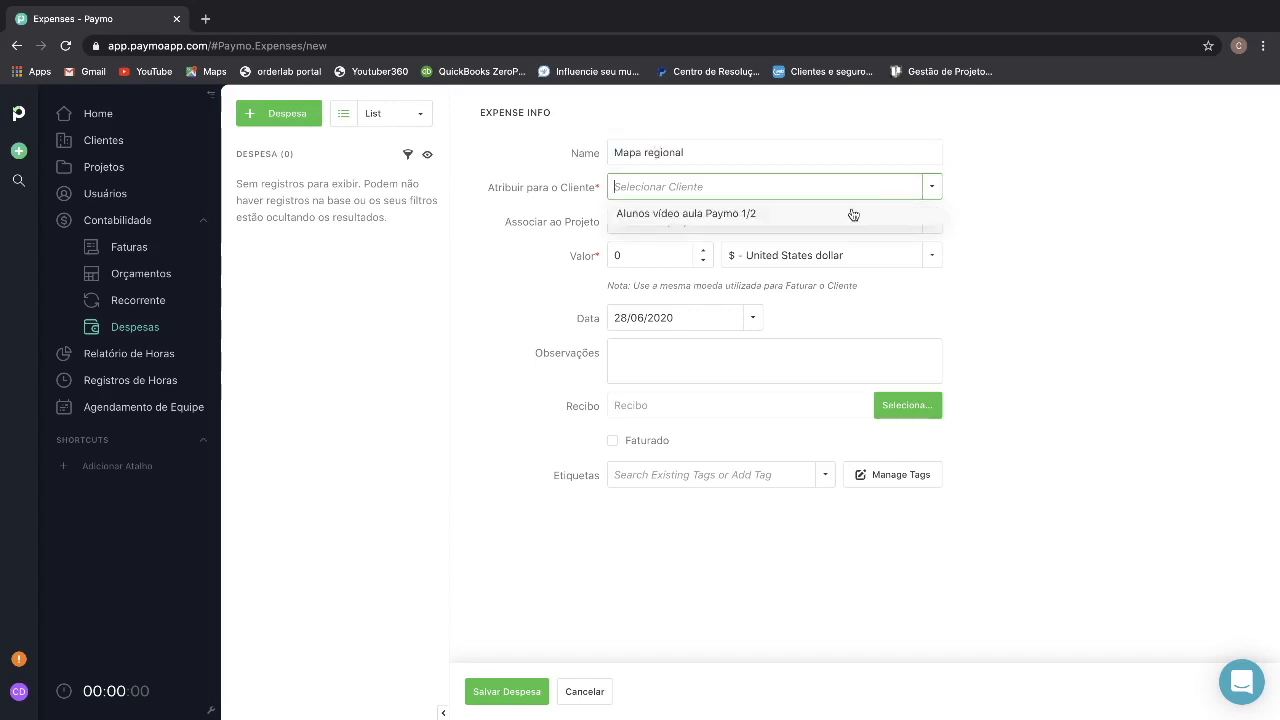
pyautogui.click(853, 214)
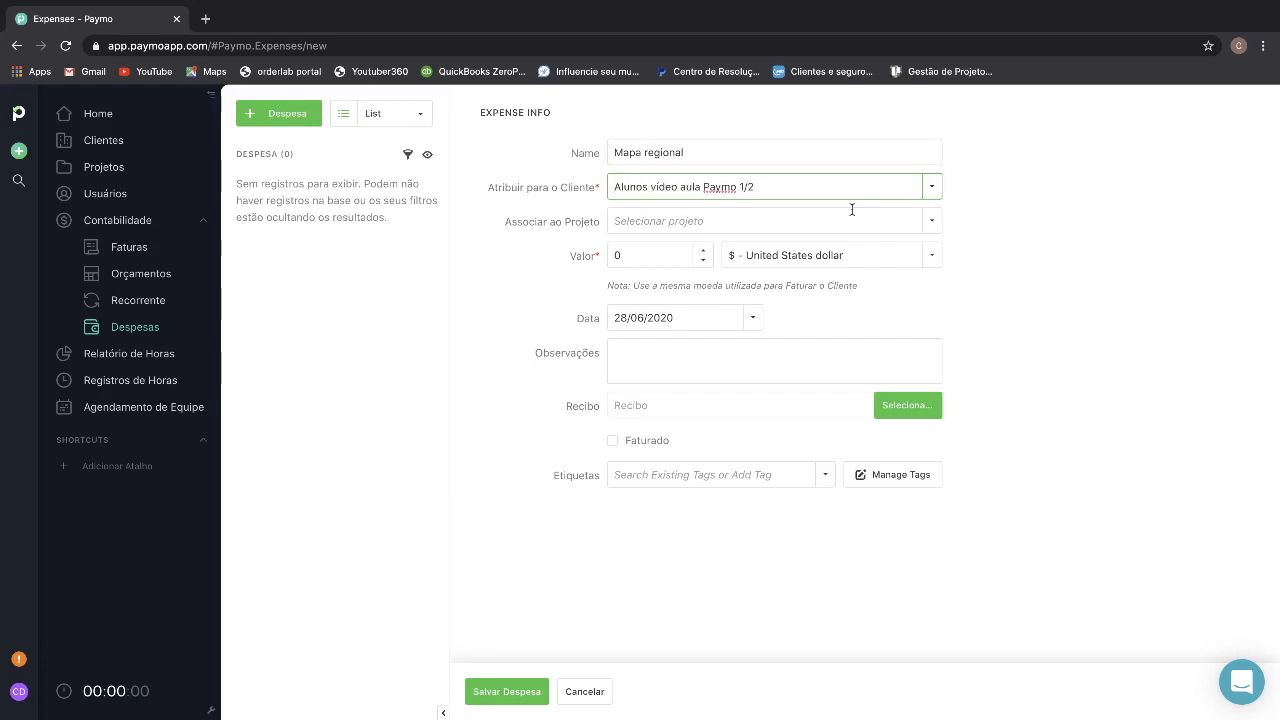
pyautogui.click(851, 229)
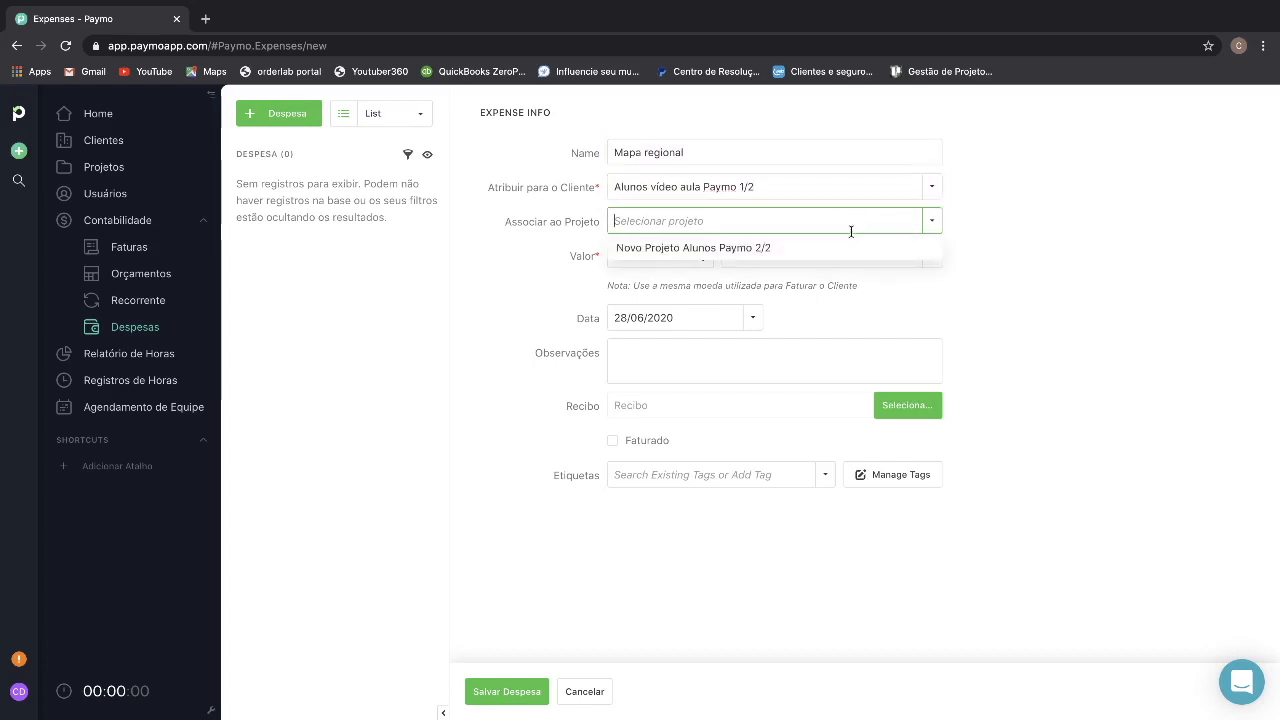
pyautogui.click(851, 248)
# - Set the expense value to 10 in R$ - Brazilian real and save the expense
pyautogui.click(680, 257)
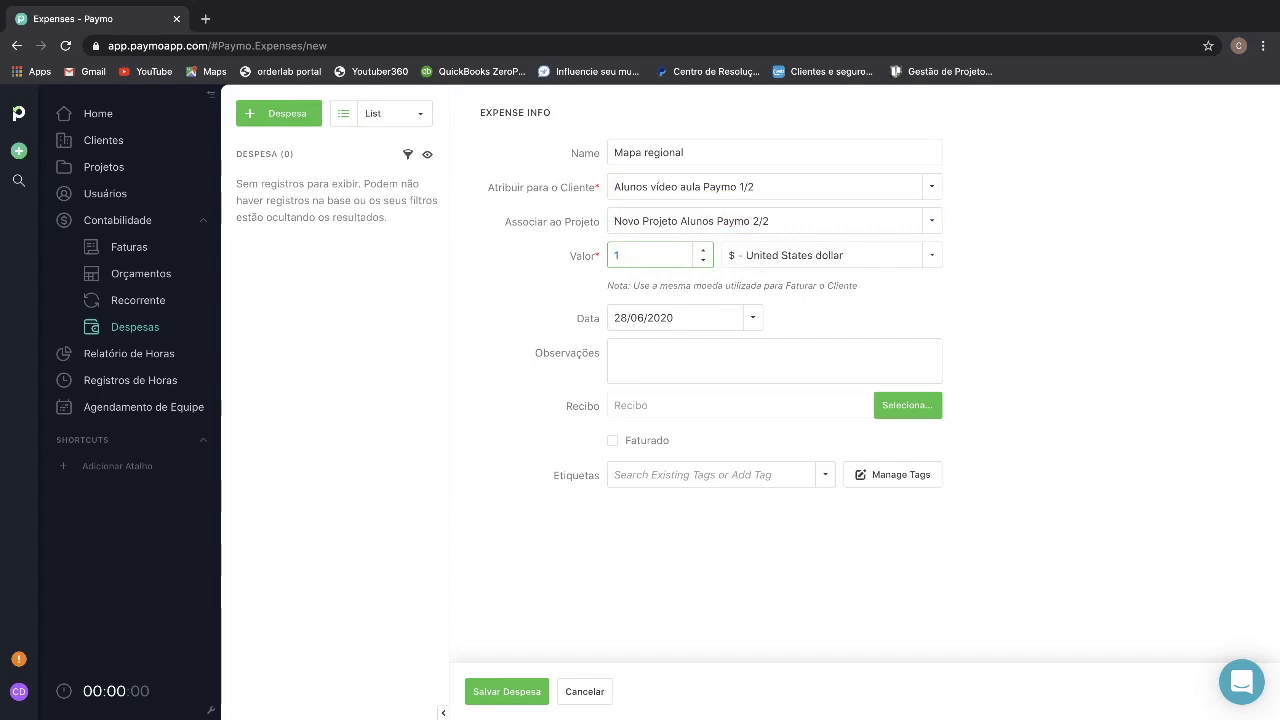
pyautogui.write('1')
pyautogui.click(826, 255)
pyautogui.click(833, 457)
pyautogui.write('10')
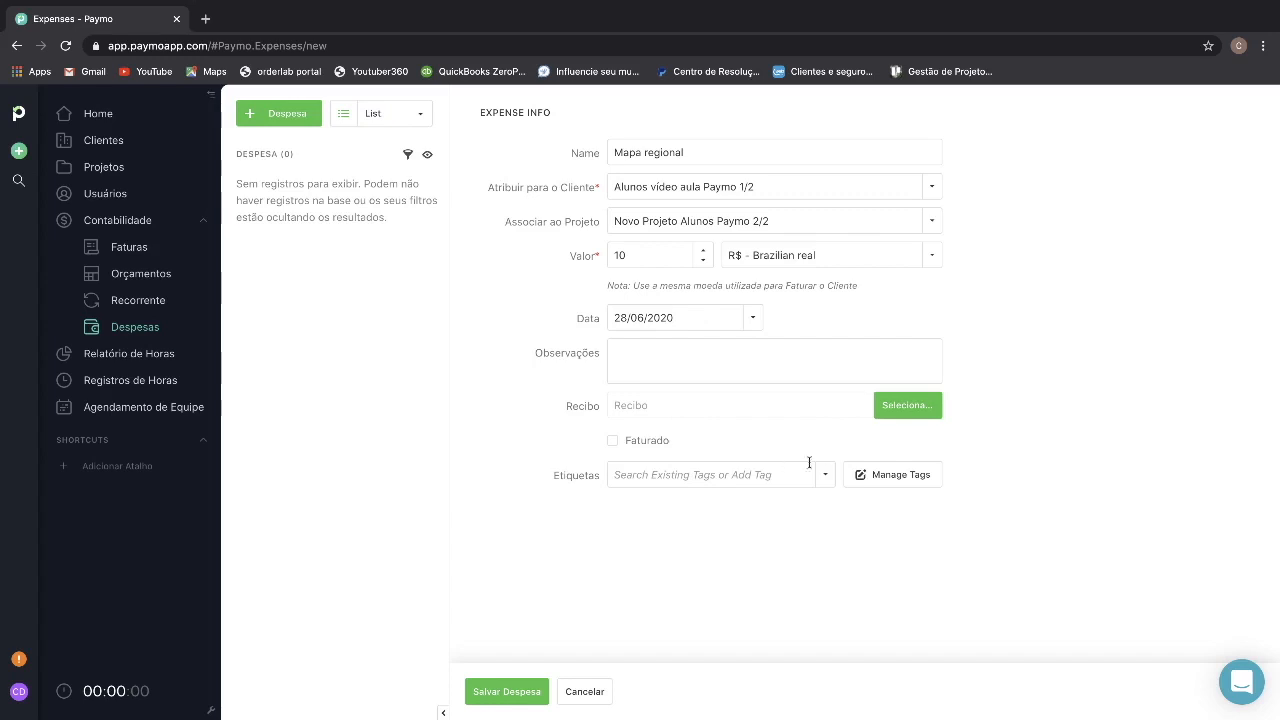
pyautogui.click(507, 692)
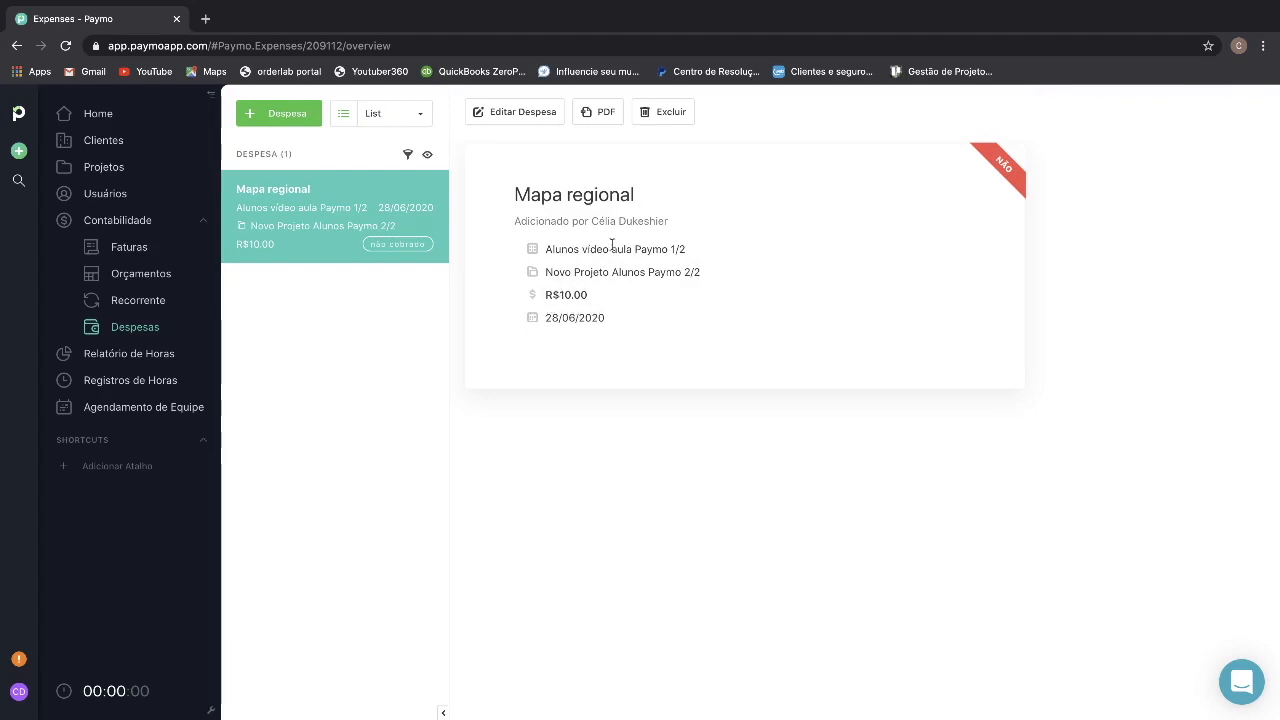
# - Review the client, project, value and date details of the saved "Mapa regional" expense
pyautogui.moveTo(554, 251)
pyautogui.mouseDown()
pyautogui.moveTo(706, 253)
pyautogui.moveTo(538, 249)
pyautogui.mouseUp()
pyautogui.click(706, 248)
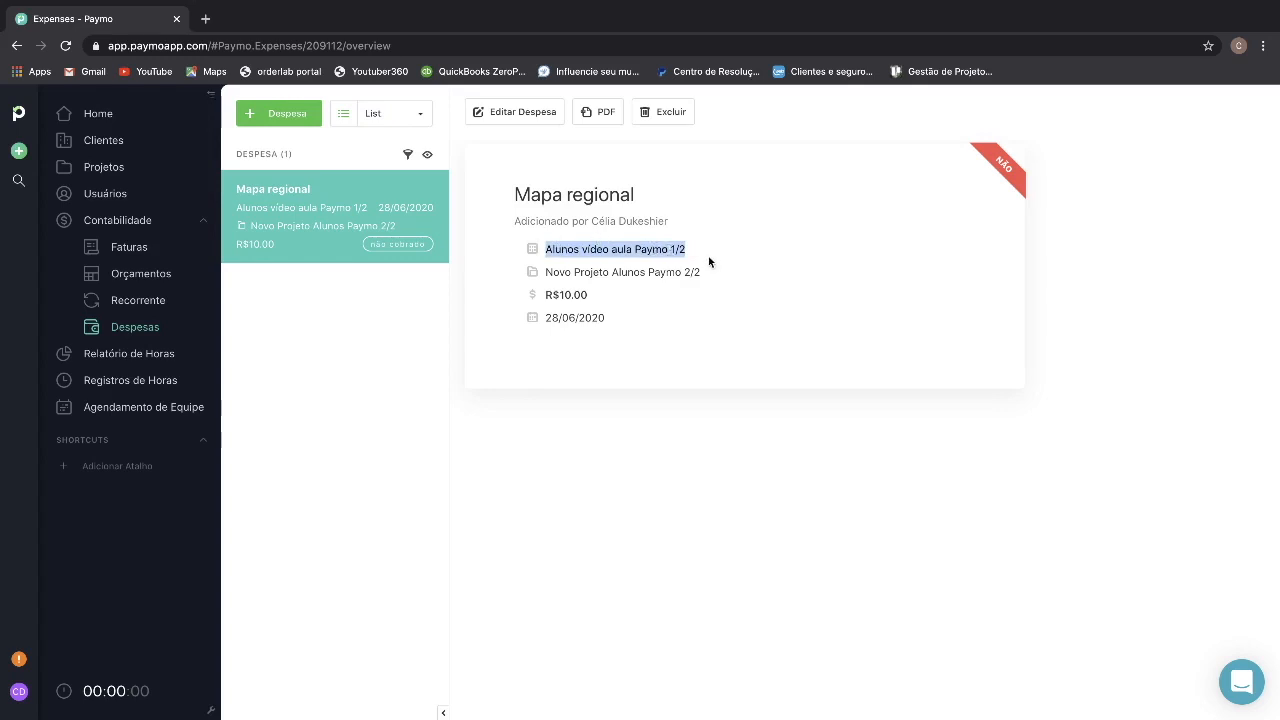
pyautogui.click(548, 253)
pyautogui.moveTo(548, 253); pyautogui.dragTo(607, 321)
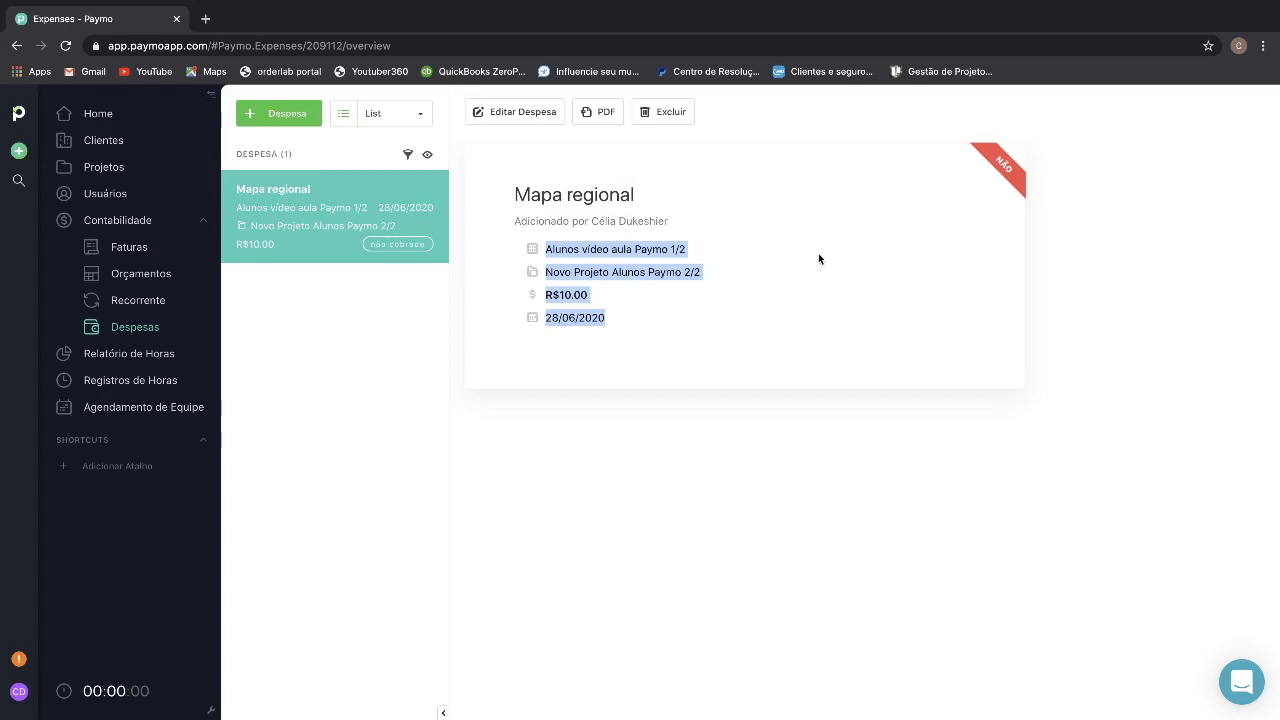
# - Open the "Sample Timesheet Report" in the time reports and check which projects, users and period it covers
pyautogui.click(129, 353)
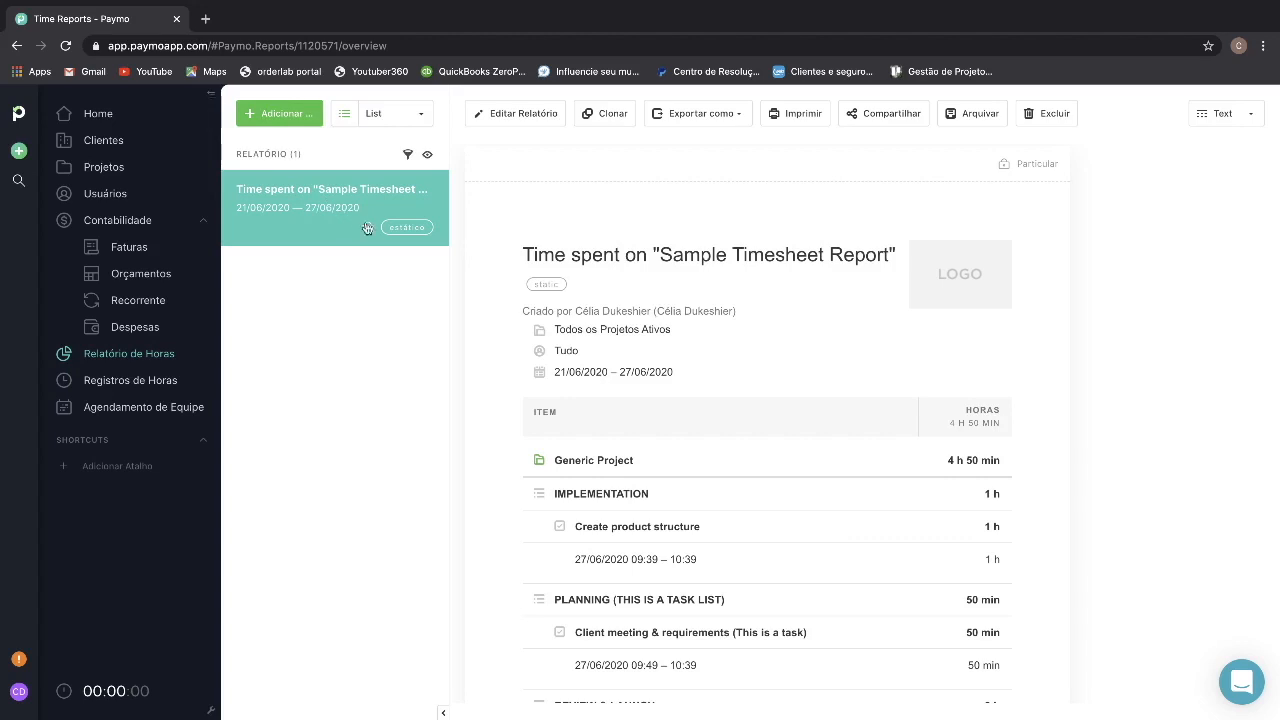
pyautogui.scroll(-1, 533, 320)
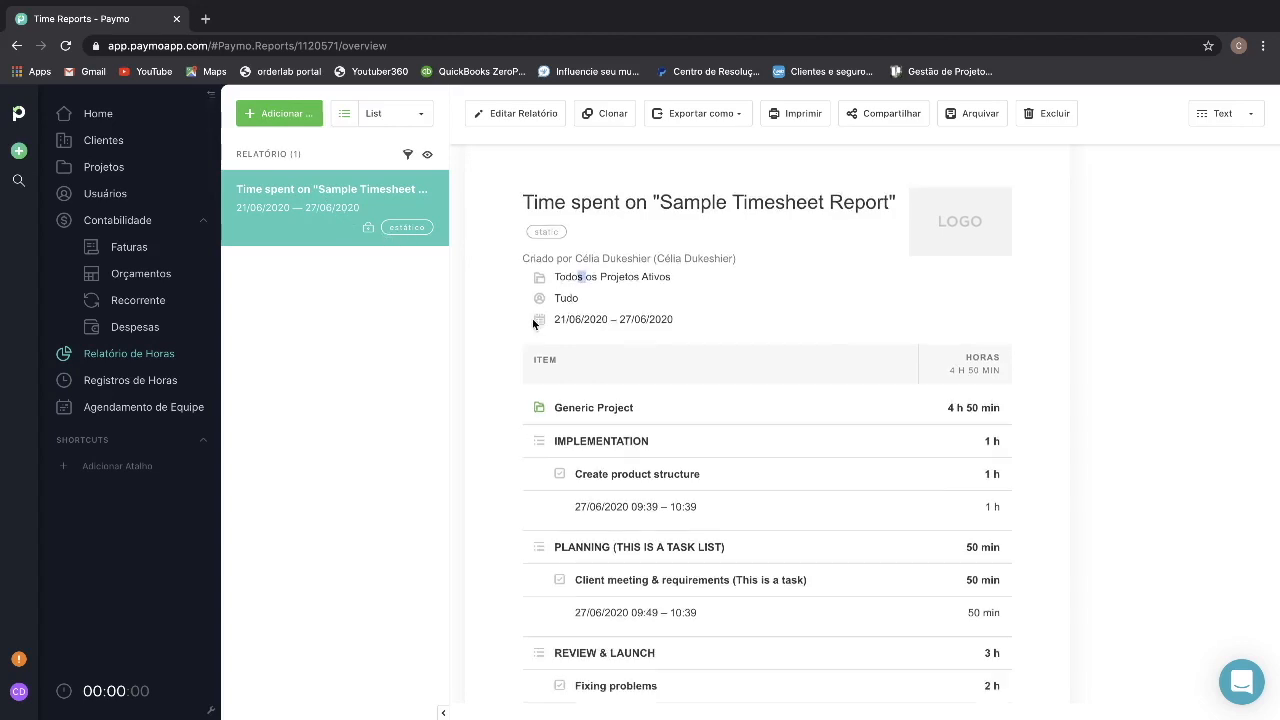
pyautogui.scroll(-2, 706, 382)
pyautogui.scroll(-4, 927, 408)
pyautogui.scroll(7, 920, 405)
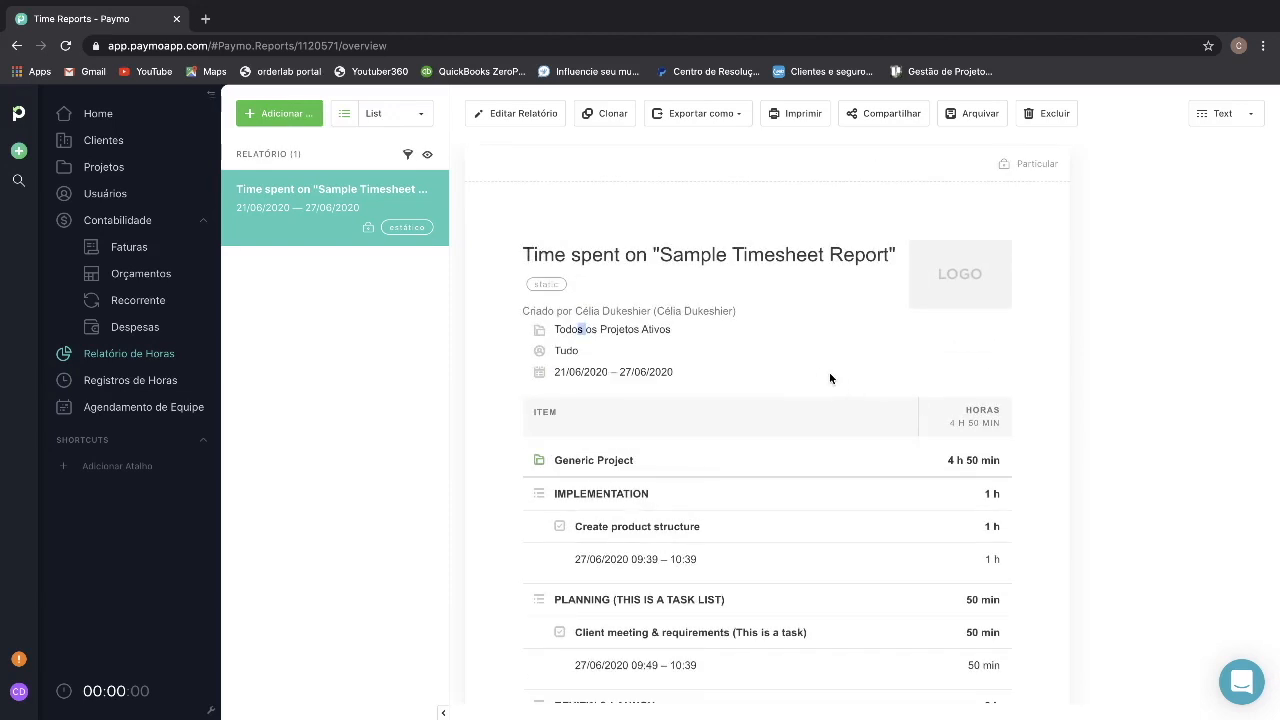
pyautogui.click(557, 331)
pyautogui.moveTo(553, 331); pyautogui.dragTo(686, 346)
pyautogui.click(574, 352)
pyautogui.moveTo(559, 351); pyautogui.dragTo(600, 358)
# - Examine the hours per task list and task in the sample time report, from its header down to the total
pyautogui.scroll(-3, 612, 366)
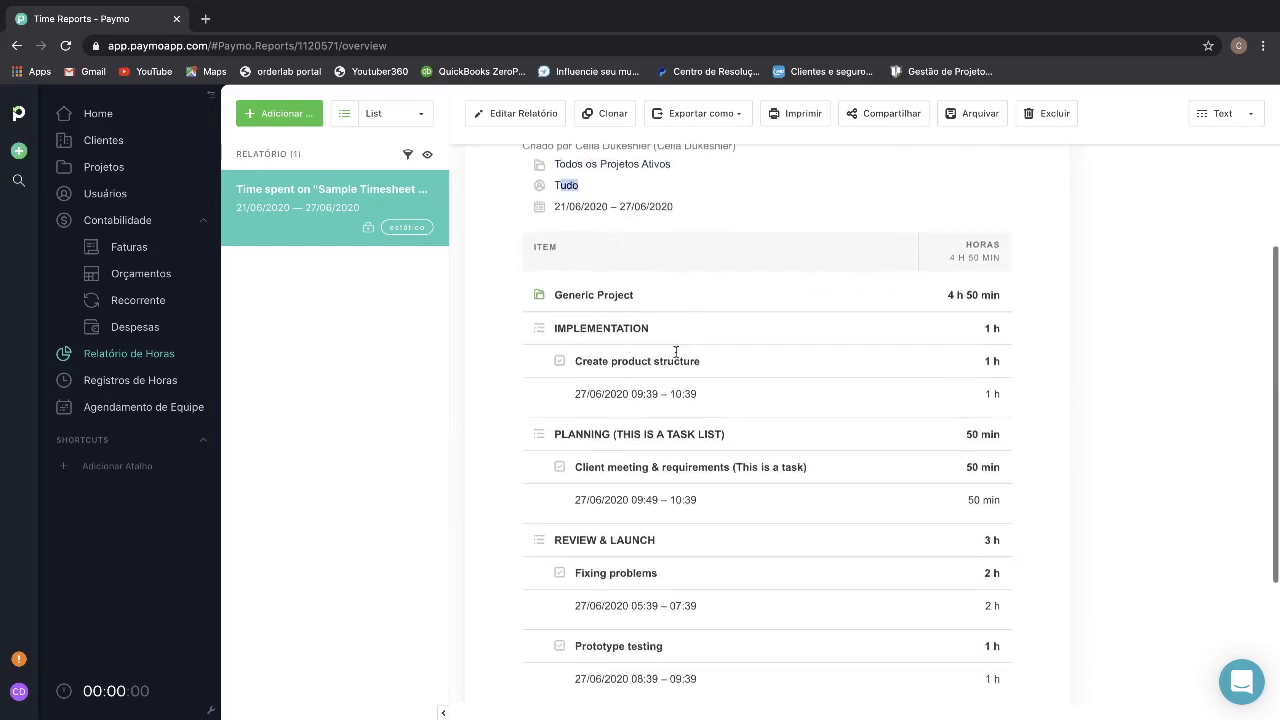
pyautogui.scroll(-2, 817, 486)
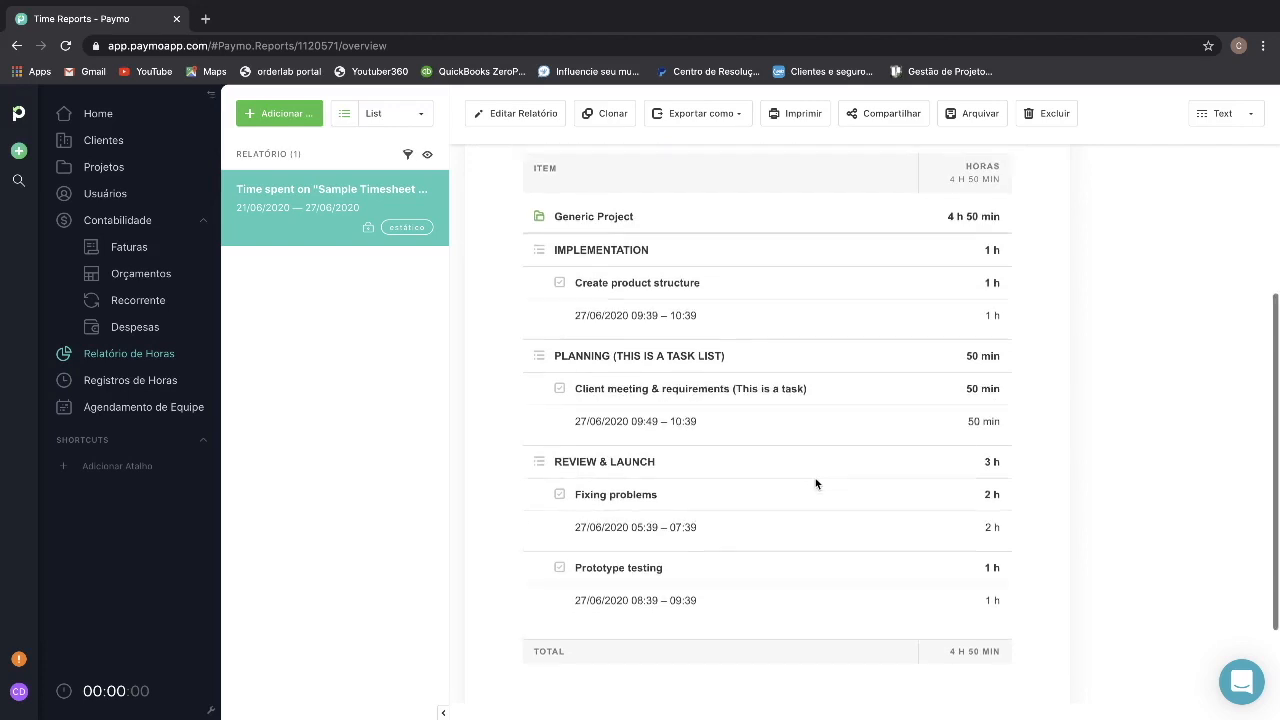
pyautogui.scroll(5, 816, 484)
pyautogui.scroll(-5, 815, 482)
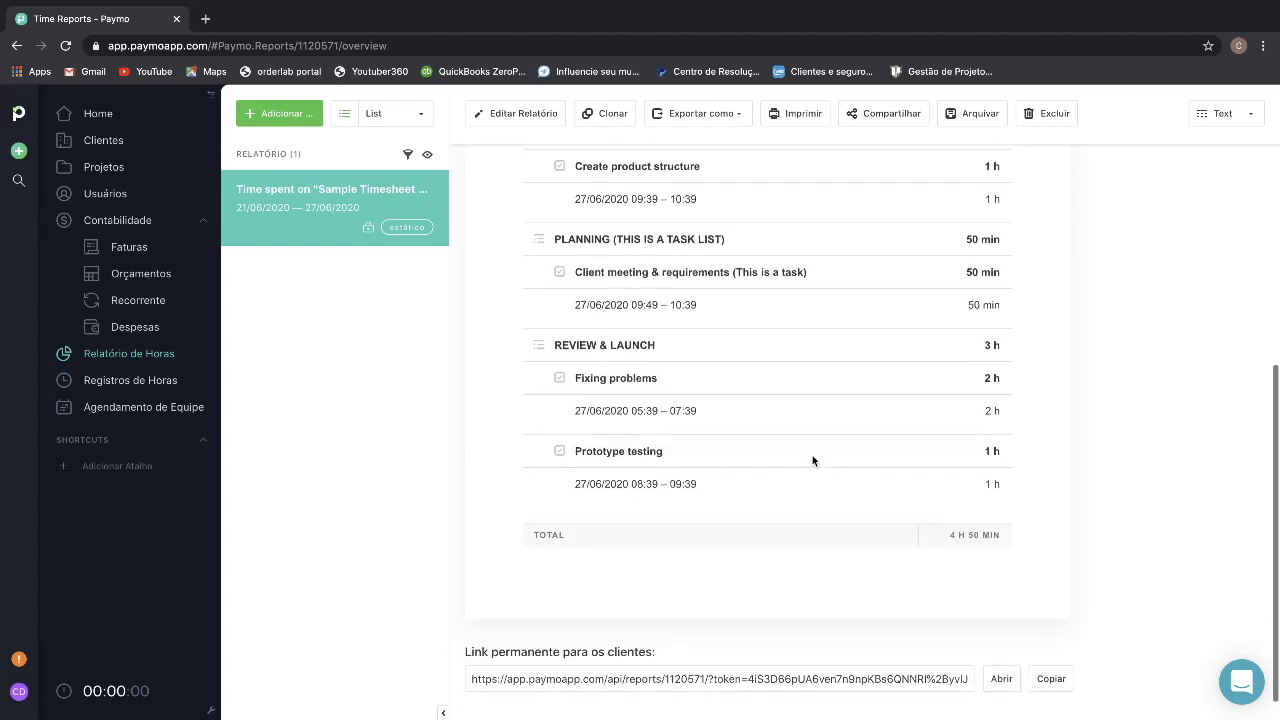
pyautogui.scroll(5, 745, 473)
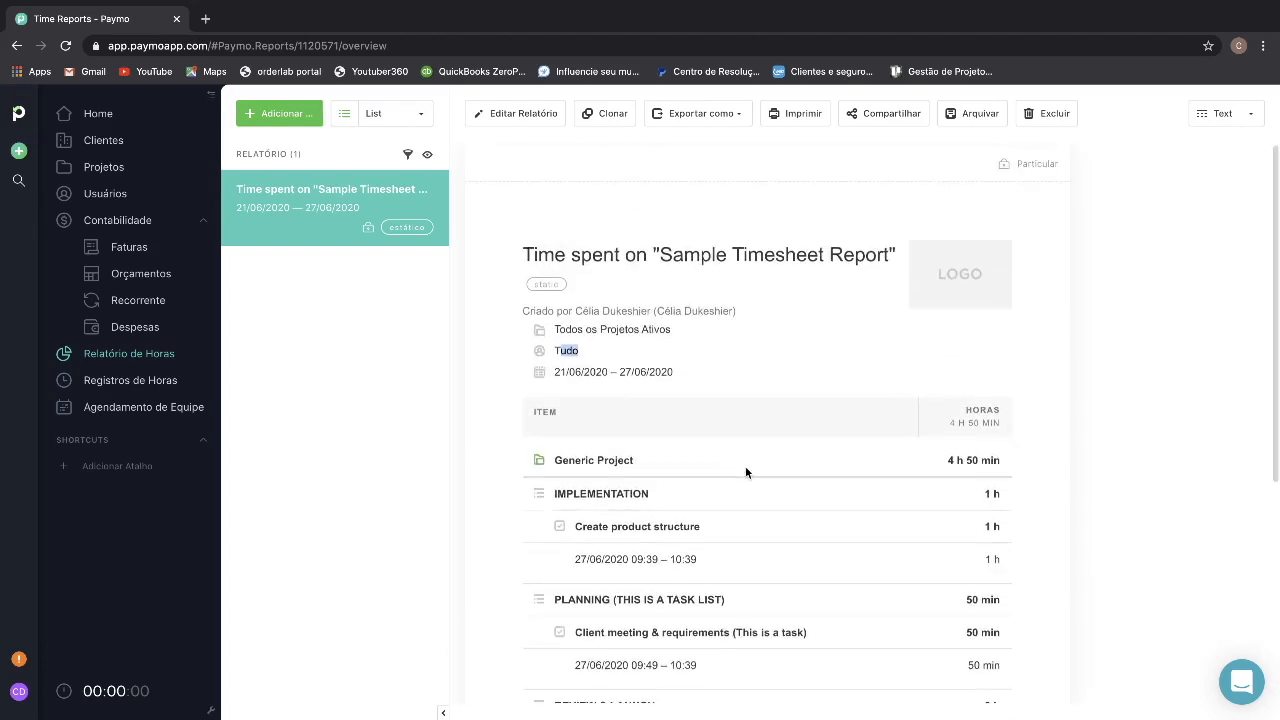
pyautogui.scroll(-5, 748, 467)
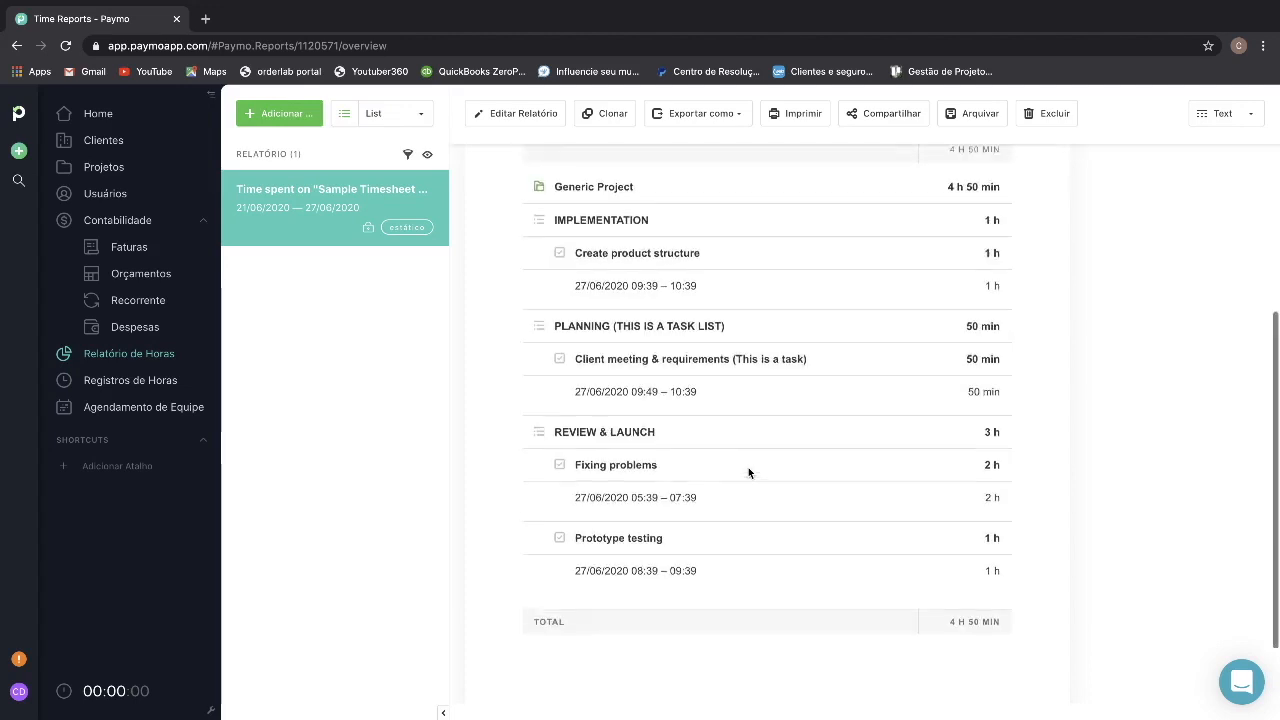
pyautogui.scroll(3, 748, 467)
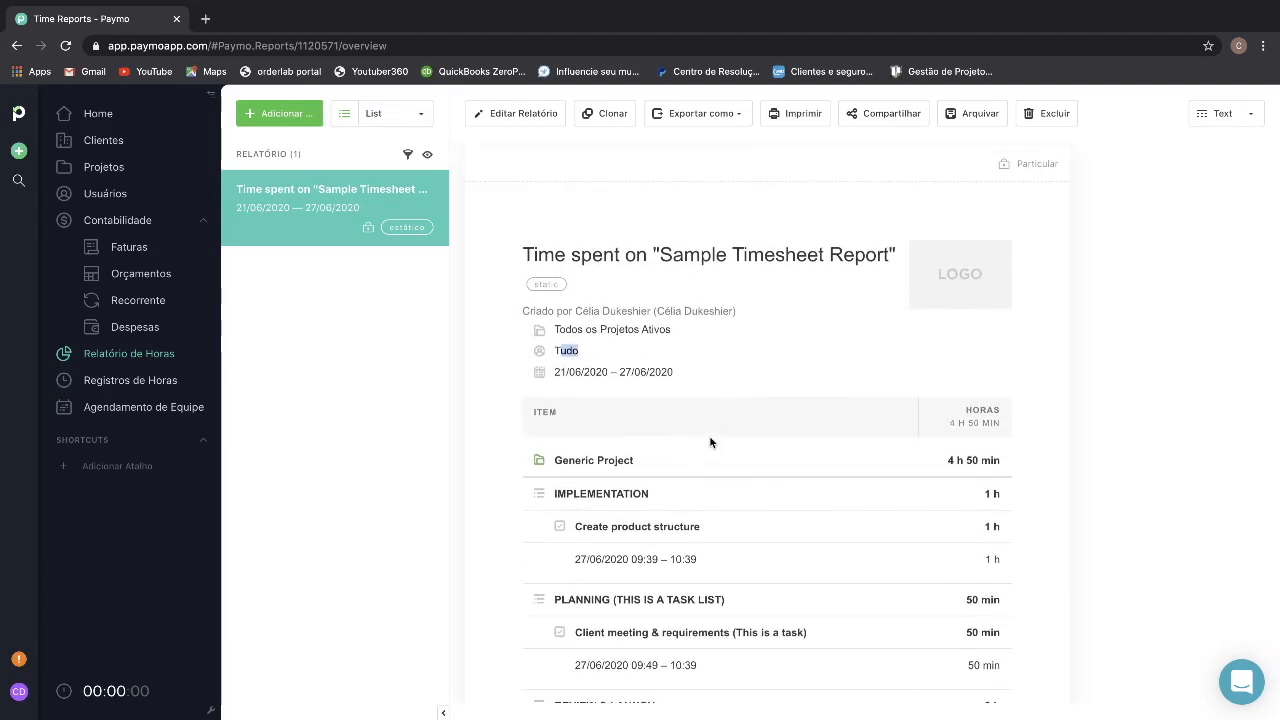
pyautogui.scroll(-5, 740, 437)
pyautogui.scroll(5, 735, 442)
pyautogui.scroll(-5, 735, 441)
pyautogui.scroll(5, 735, 441)
# - View the weekly timesheet with its user filter, and look over the batch time entry form without adding entries
pyautogui.click(135, 382)
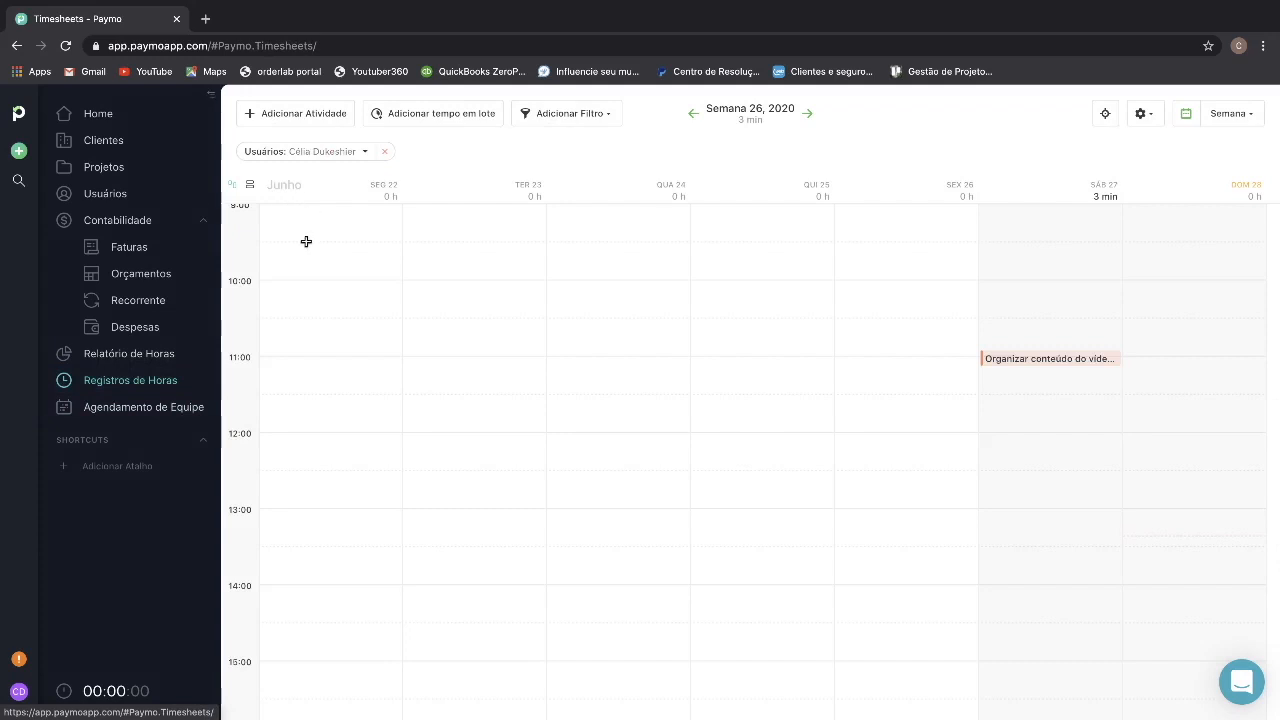
pyautogui.click(330, 151)
pyautogui.click(366, 152)
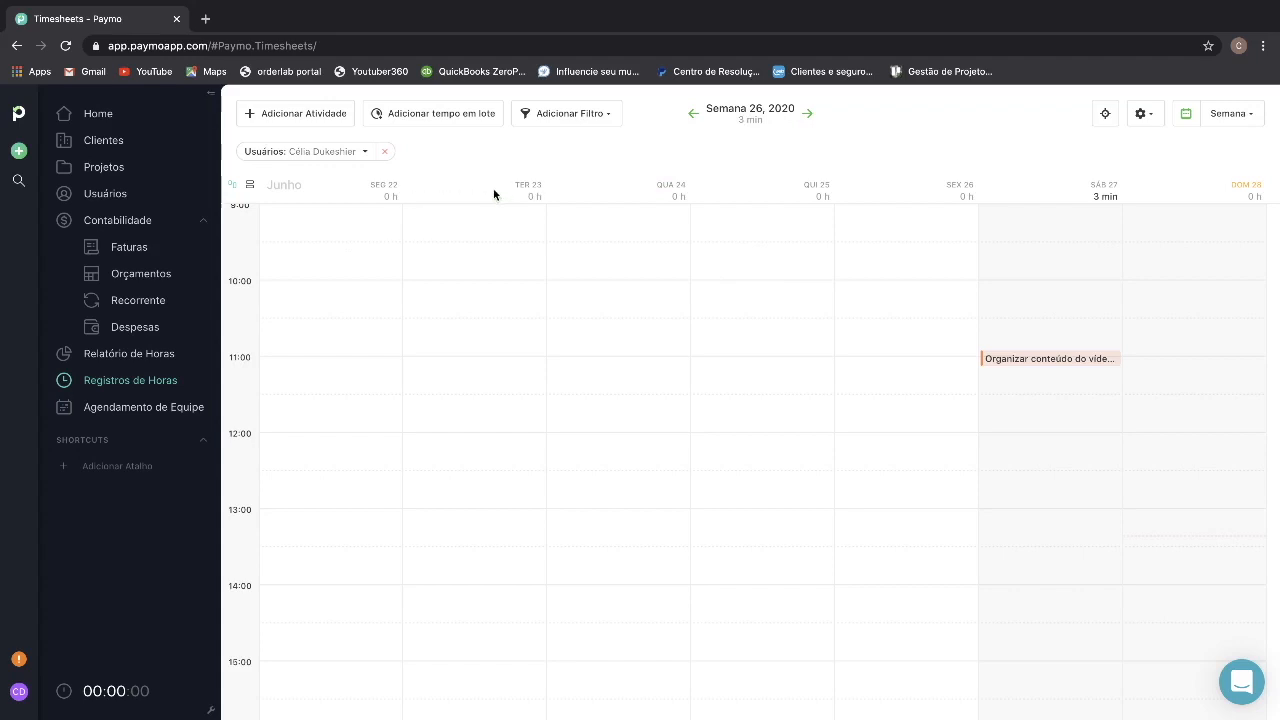
pyautogui.click(568, 116)
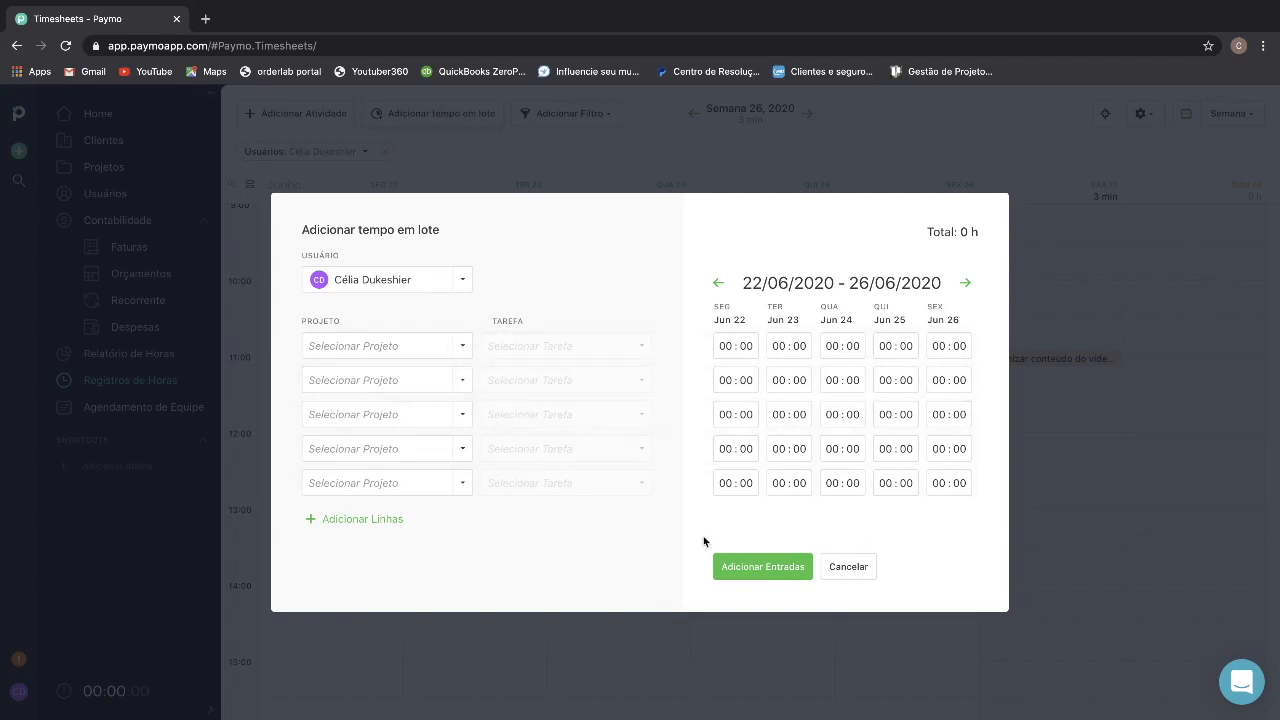
pyautogui.press('Escape')
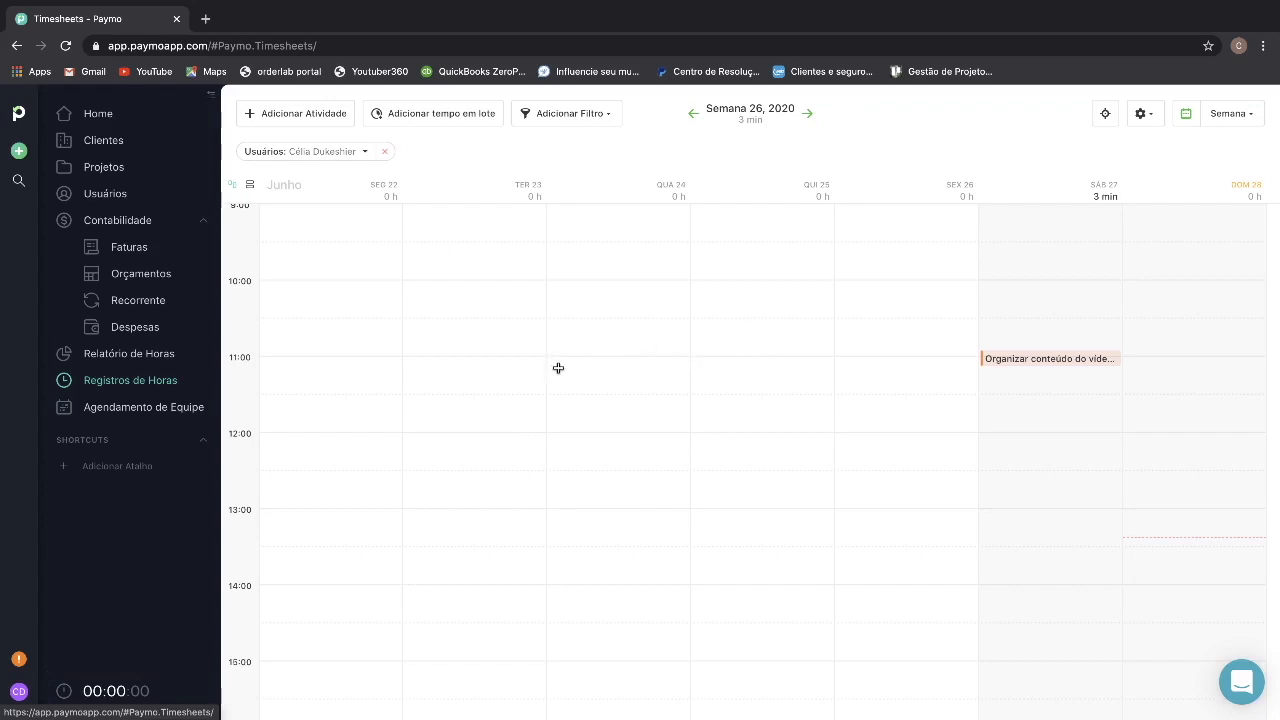
# - Start a new booking in the team schedule and check which users and projects can be chosen for it
pyautogui.click(163, 412)
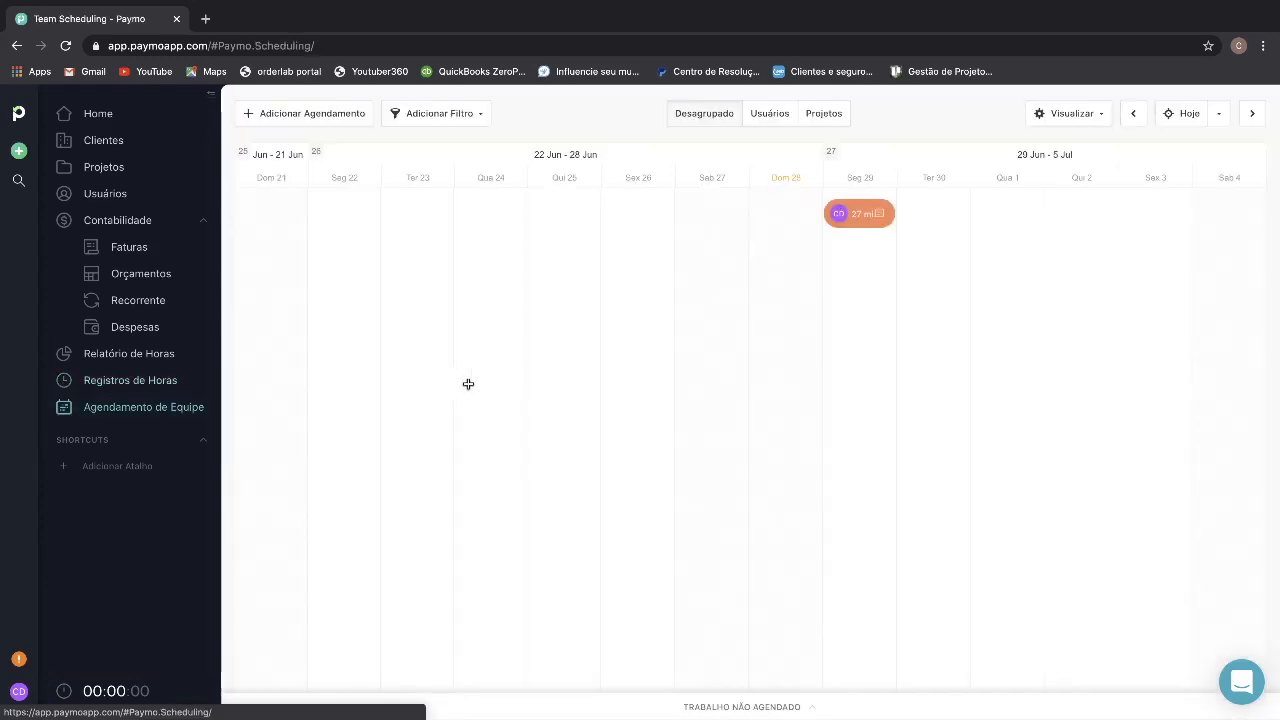
pyautogui.click(347, 121)
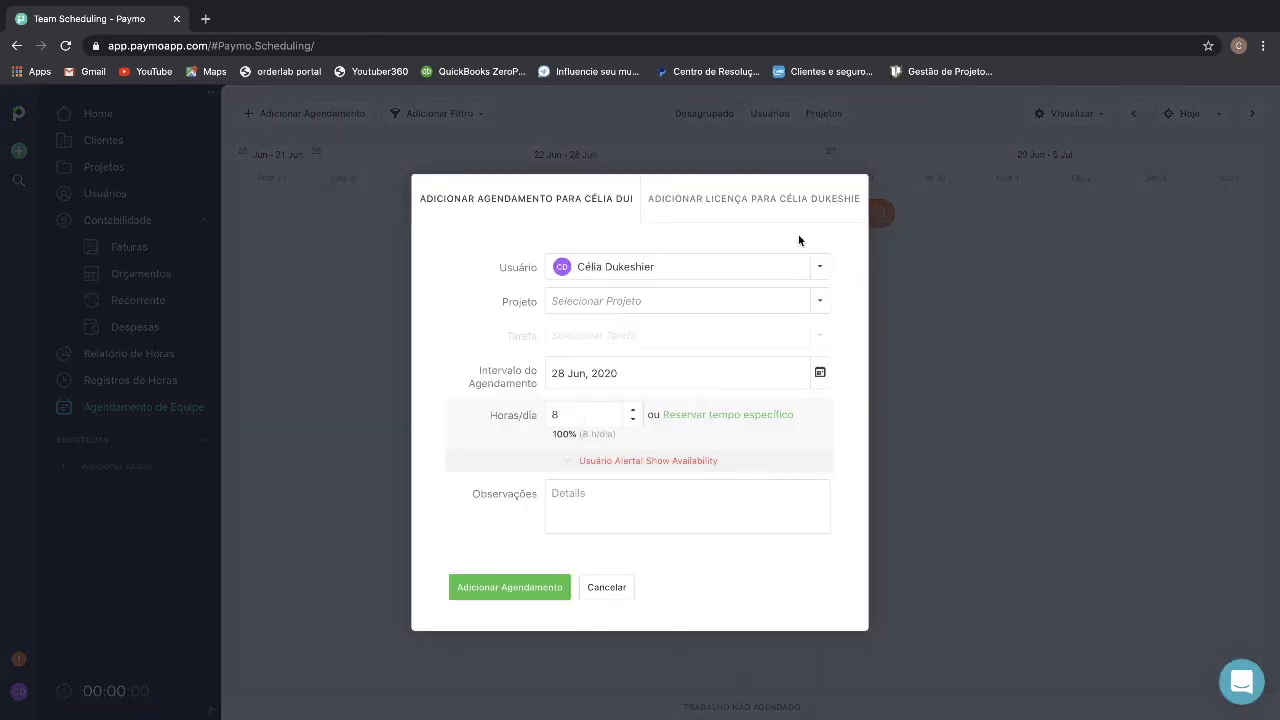
pyautogui.click(820, 274)
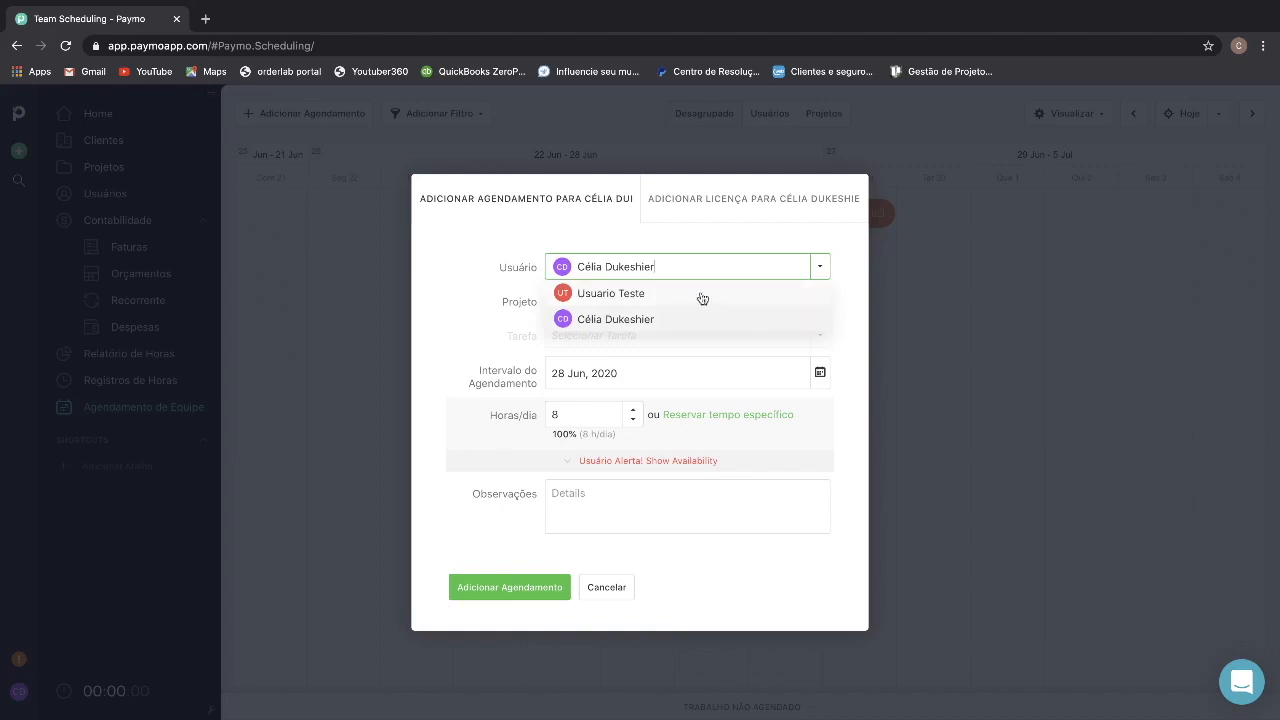
pyautogui.click(820, 304)
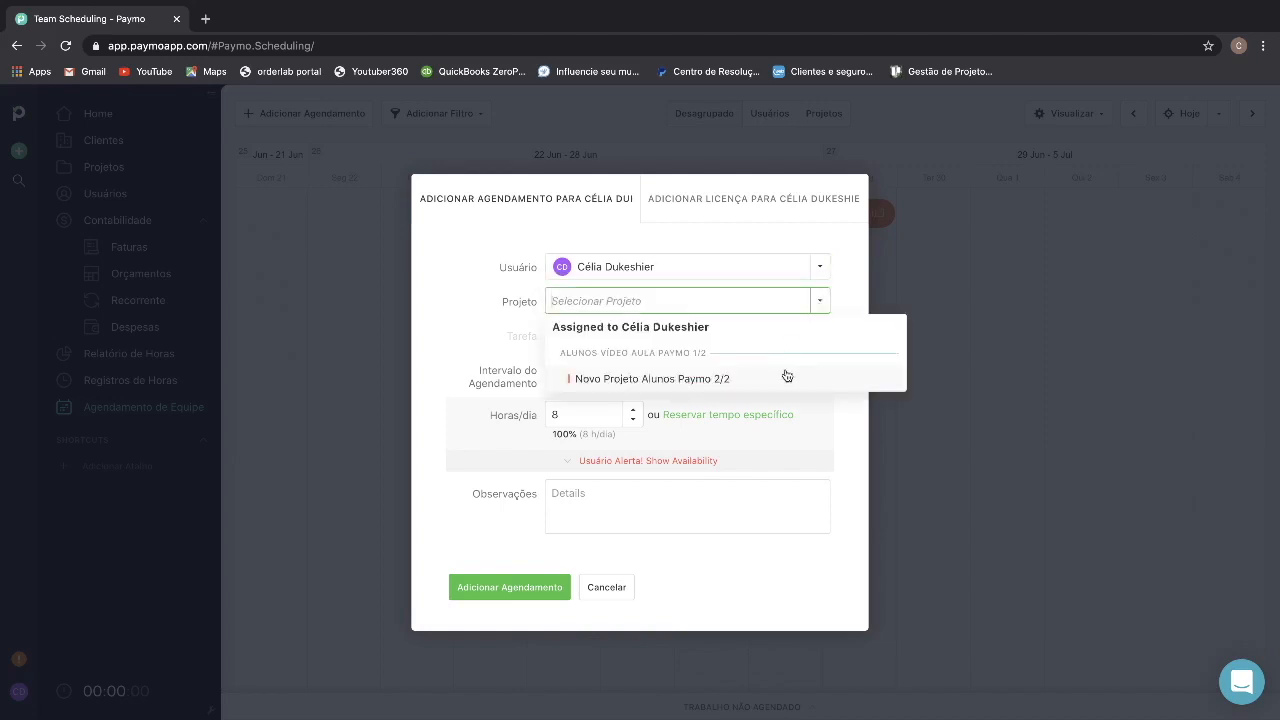
pyautogui.click(616, 394)
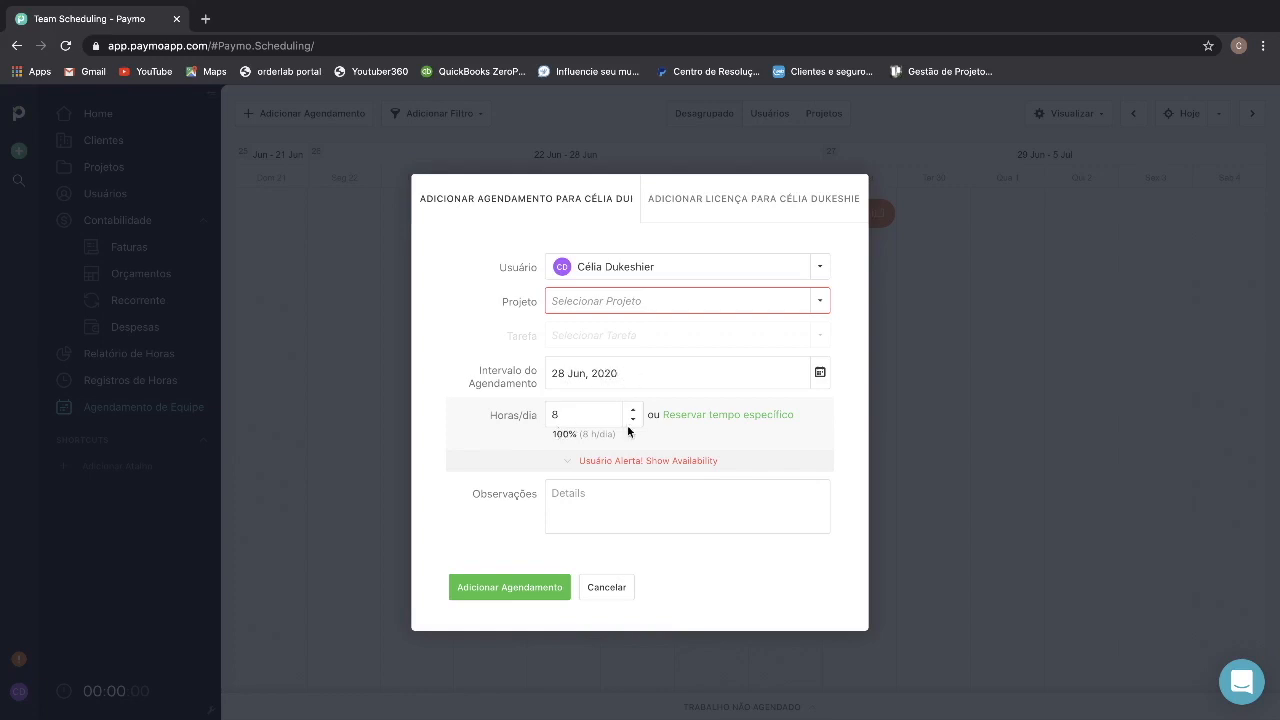
# - Set the new booking's hours per day to 0.45
pyautogui.click(632, 420)
pyautogui.click(632, 420)
pyautogui.click(632, 420)
pyautogui.press('BackSpace')
pyautogui.write('0.4')
# - Assign the booking to Usuario Teste for the task "Prestação de contas" in "Novo Projeto Alunos Paymo 2/2" and save it
pyautogui.click(817, 268)
pyautogui.click(740, 293)
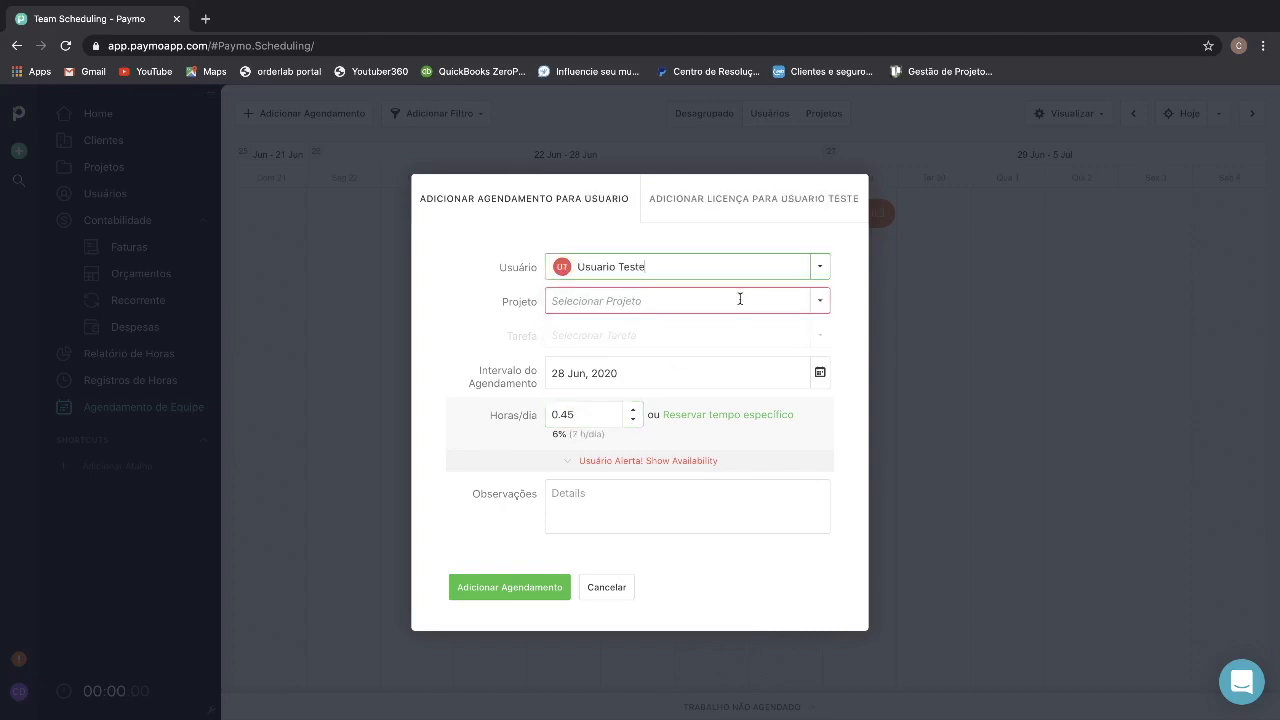
pyautogui.click(749, 304)
pyautogui.click(746, 378)
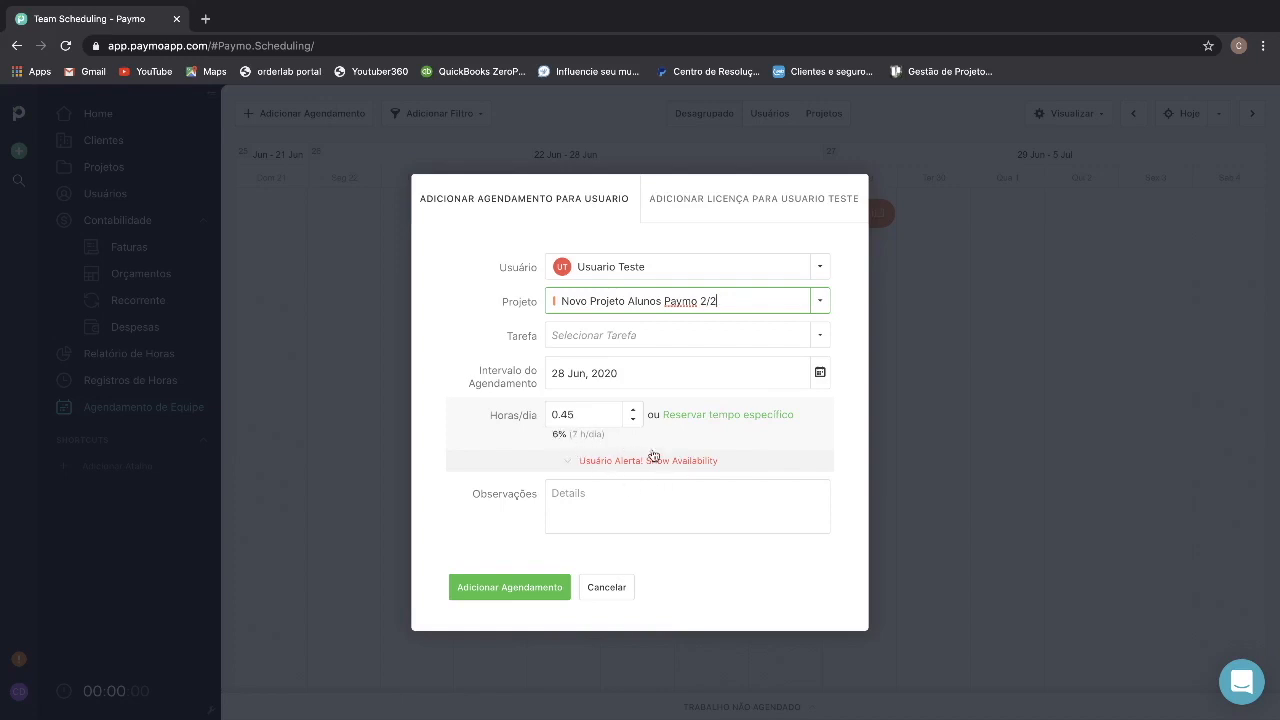
pyautogui.click(512, 592)
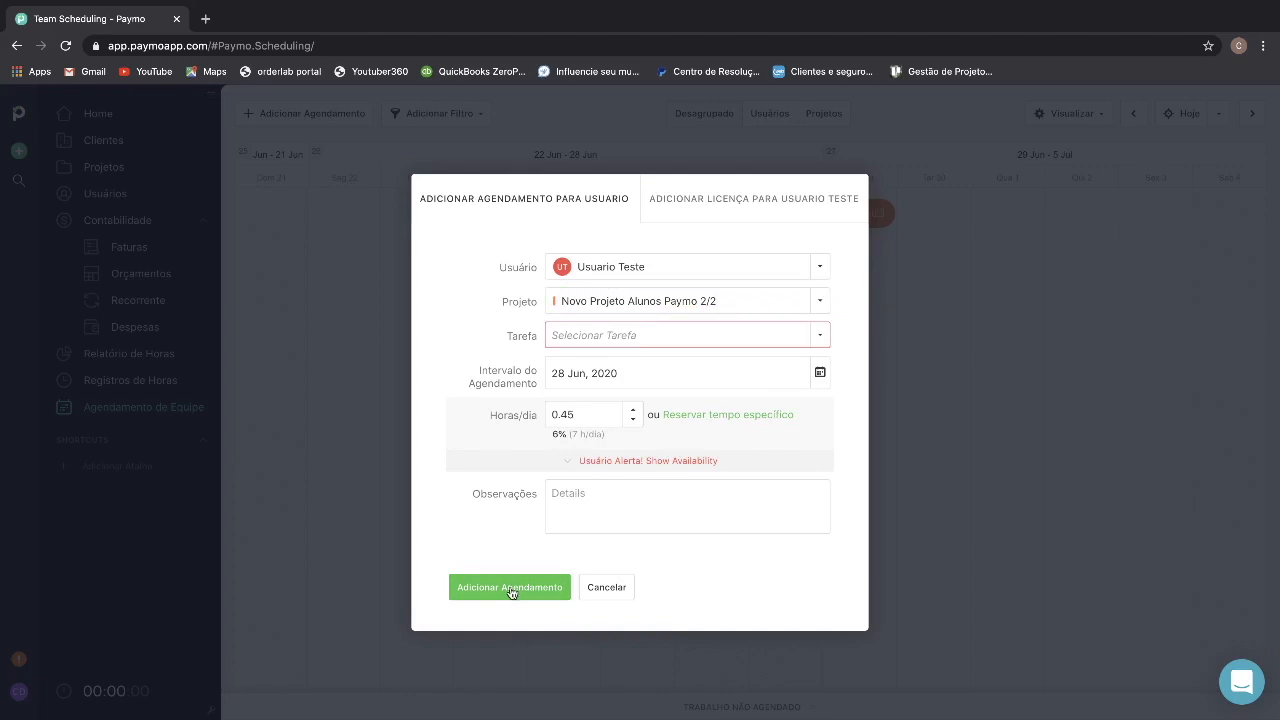
pyautogui.click(754, 334)
pyautogui.click(650, 440)
pyautogui.click(515, 593)
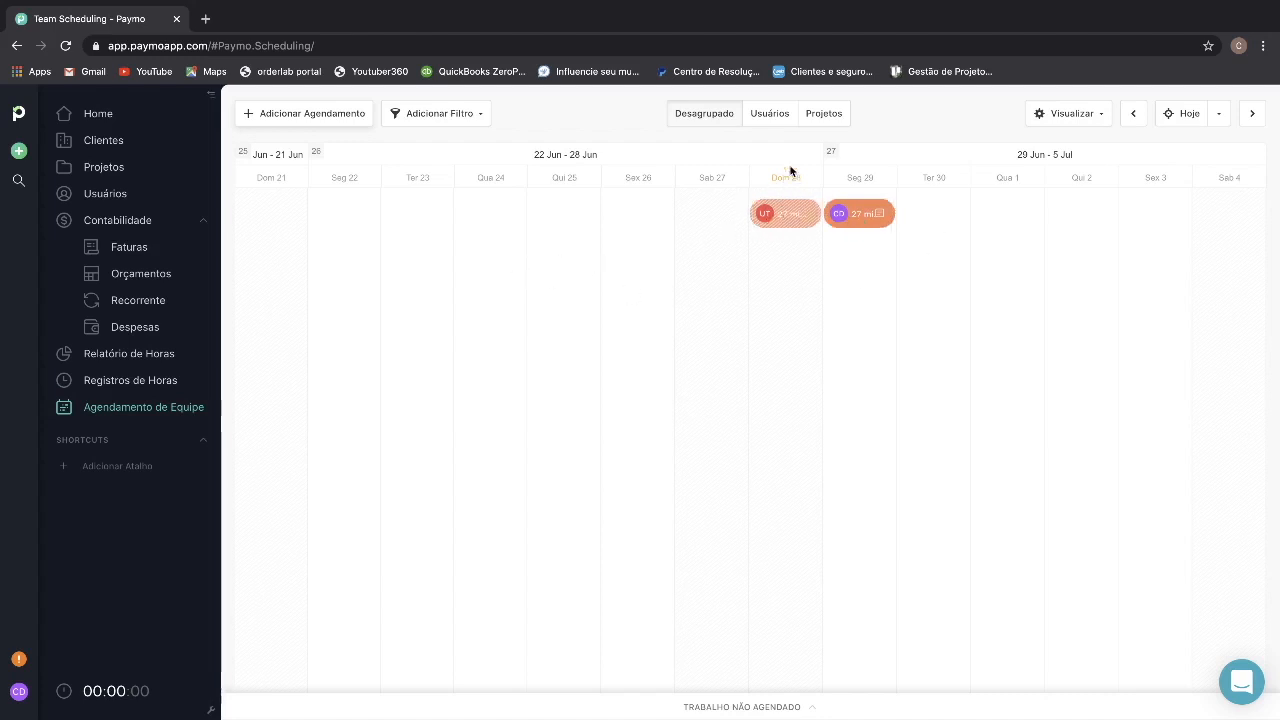
# - Review the team schedule grouped by users with their remaining hours, and look at the invoice list
pyautogui.click(780, 114)
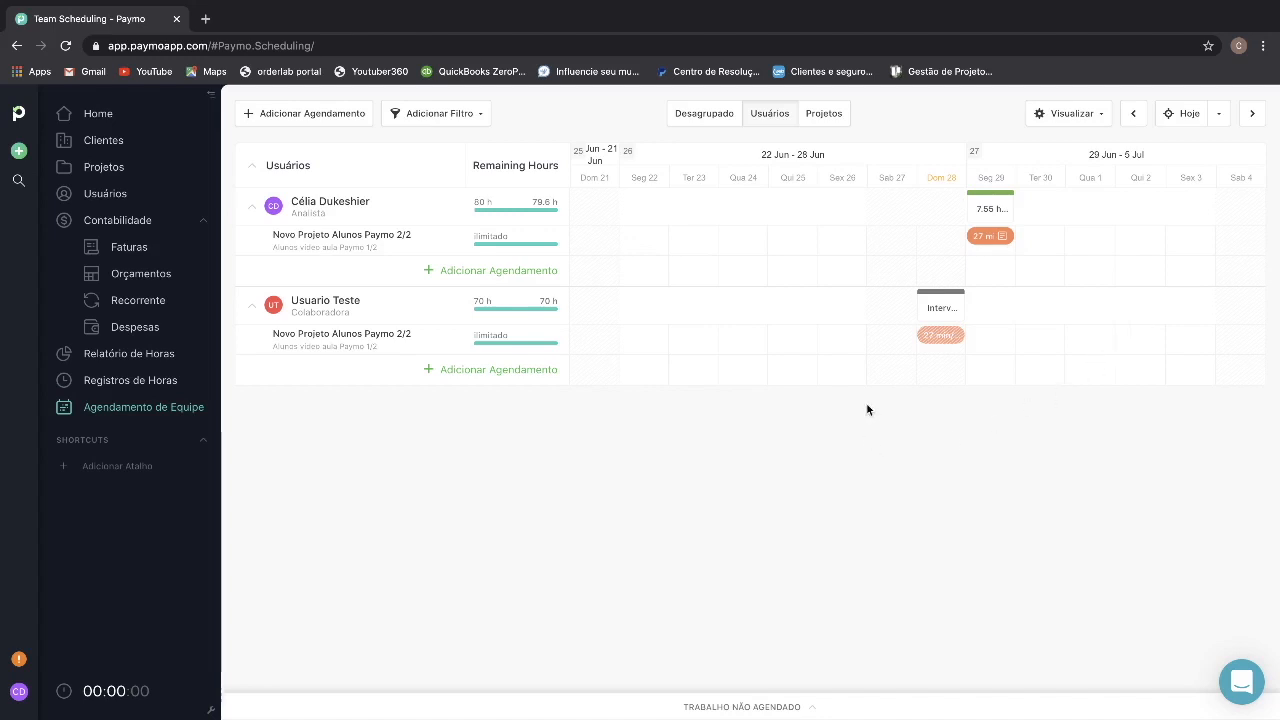
pyautogui.click(129, 247)
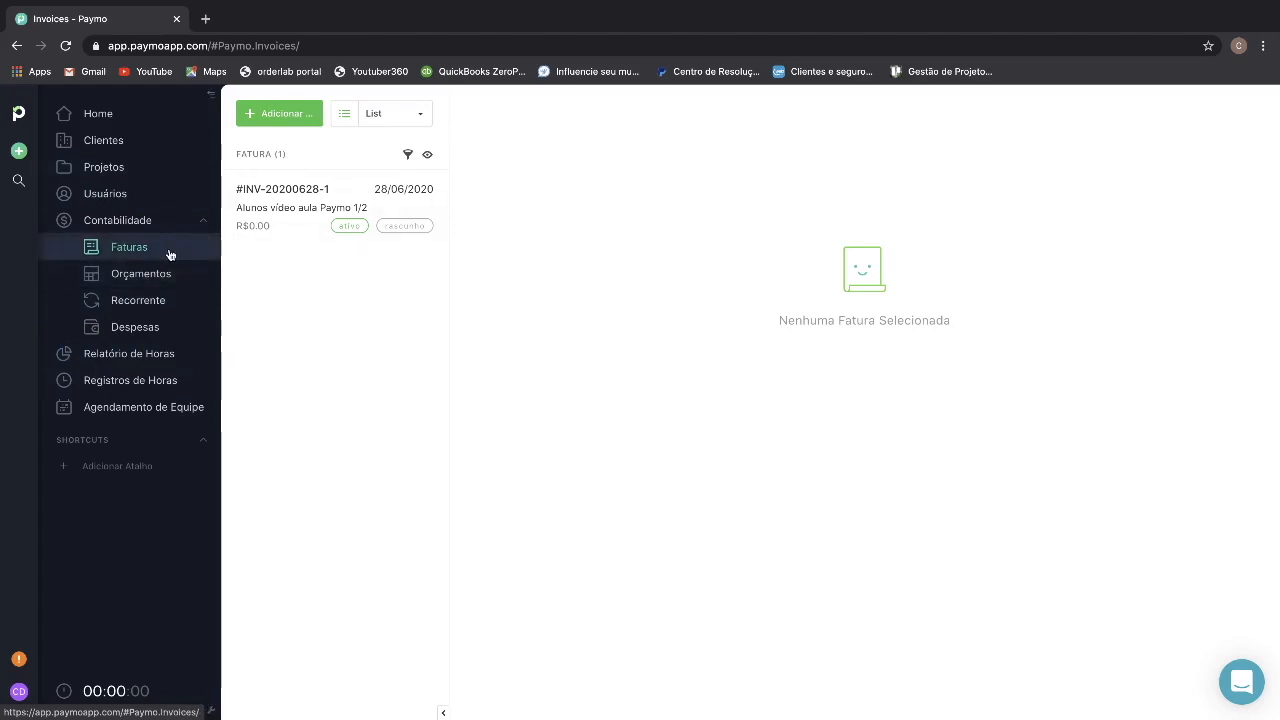
# - Start the timer on the "Prestação de contas" task of "Novo Projeto Alunos Paymo 2/2" and dismiss the notification
pyautogui.click(116, 172)
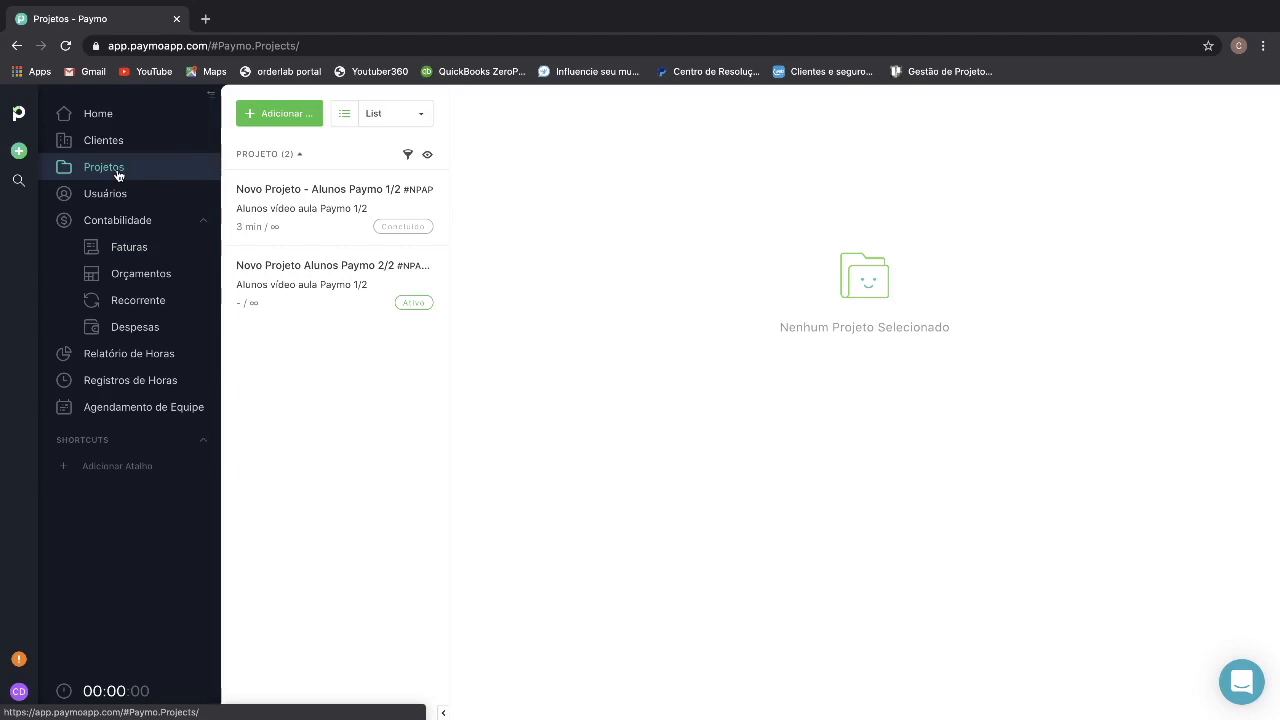
pyautogui.click(294, 280)
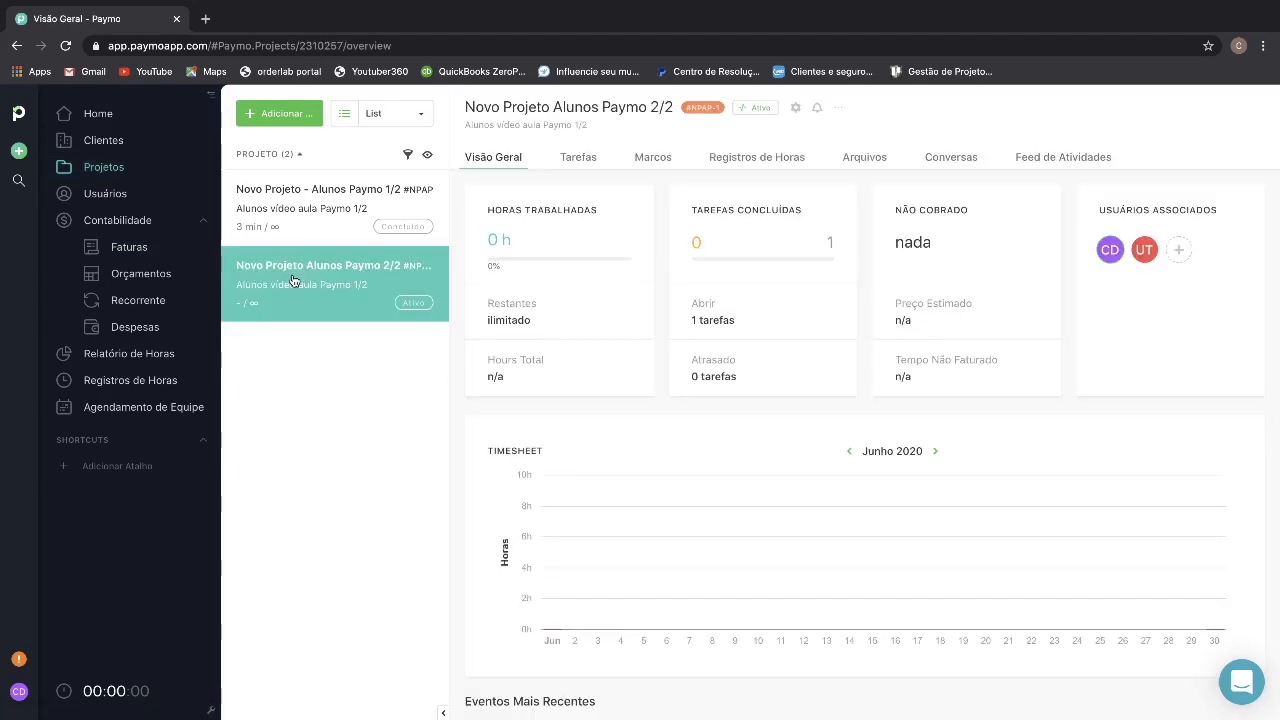
pyautogui.click(575, 158)
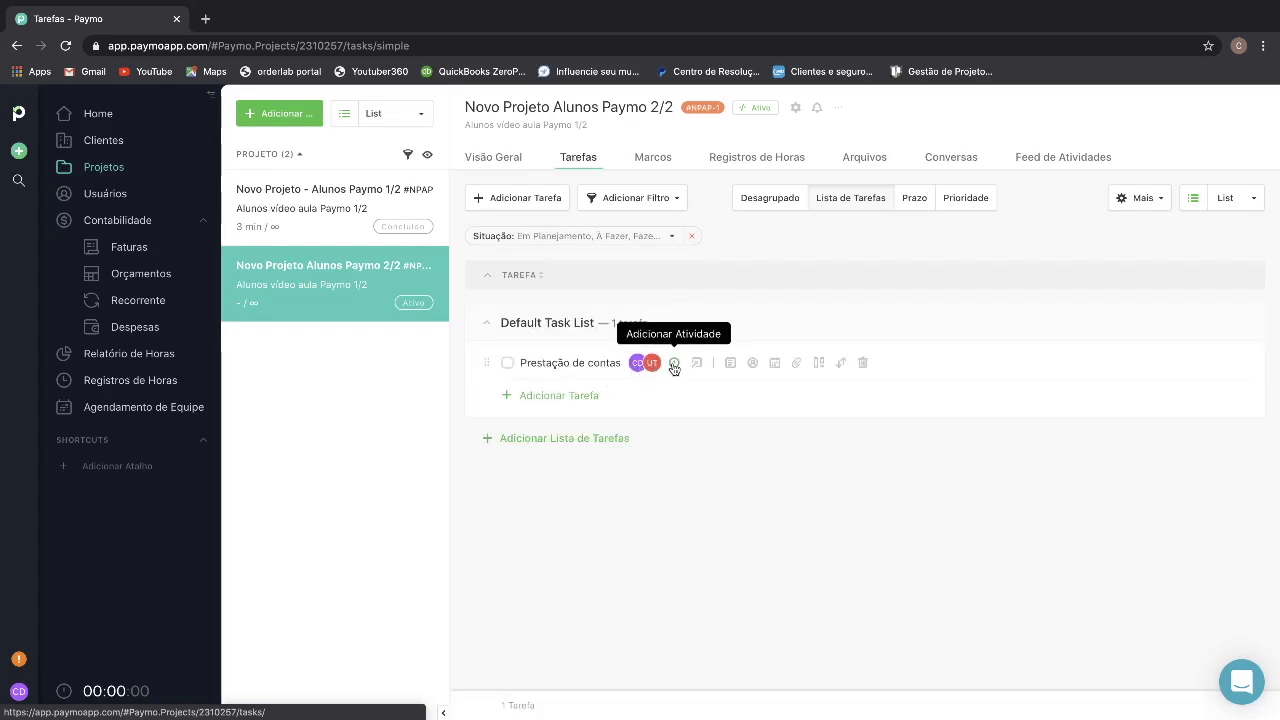
pyautogui.click(674, 364)
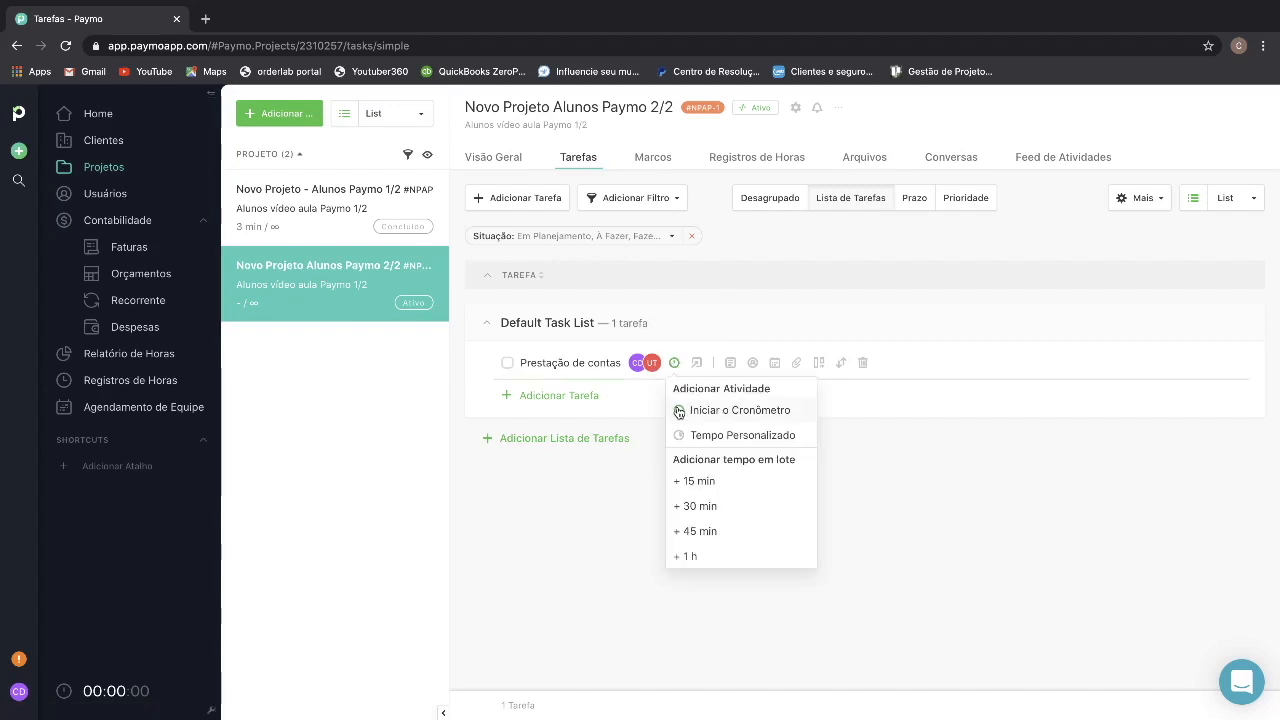
pyautogui.click(678, 410)
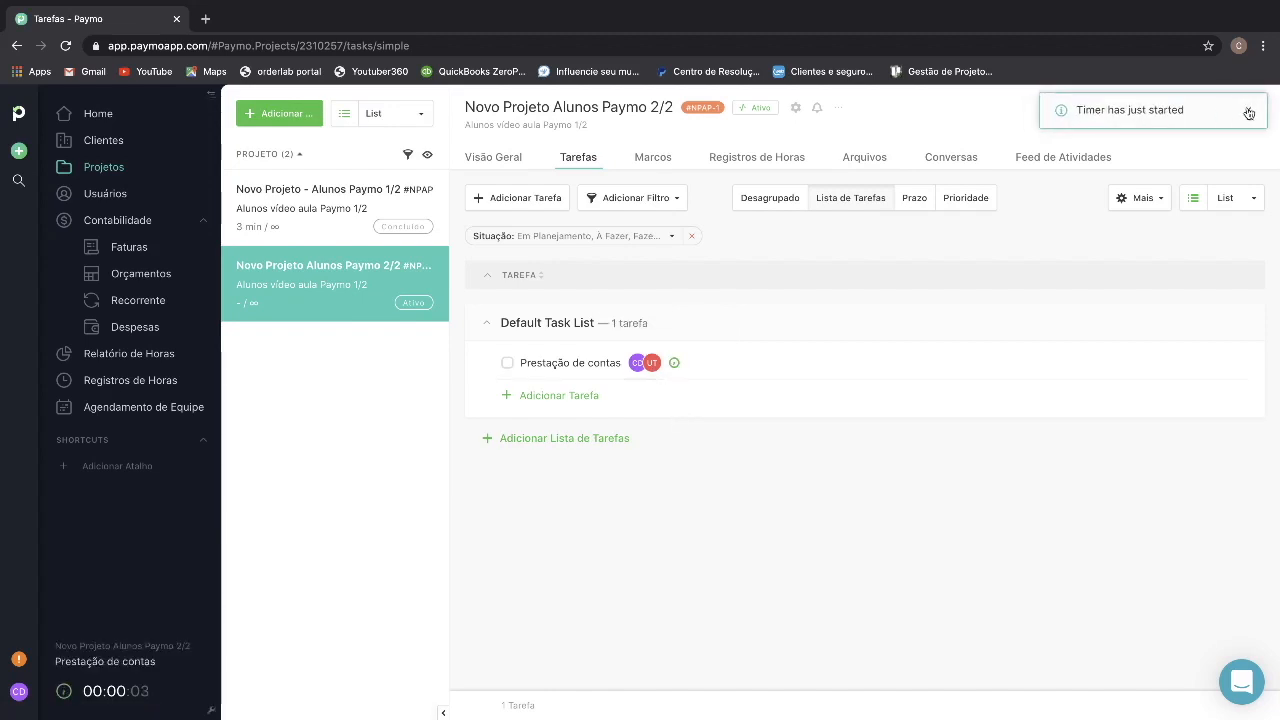
pyautogui.click(1249, 110)
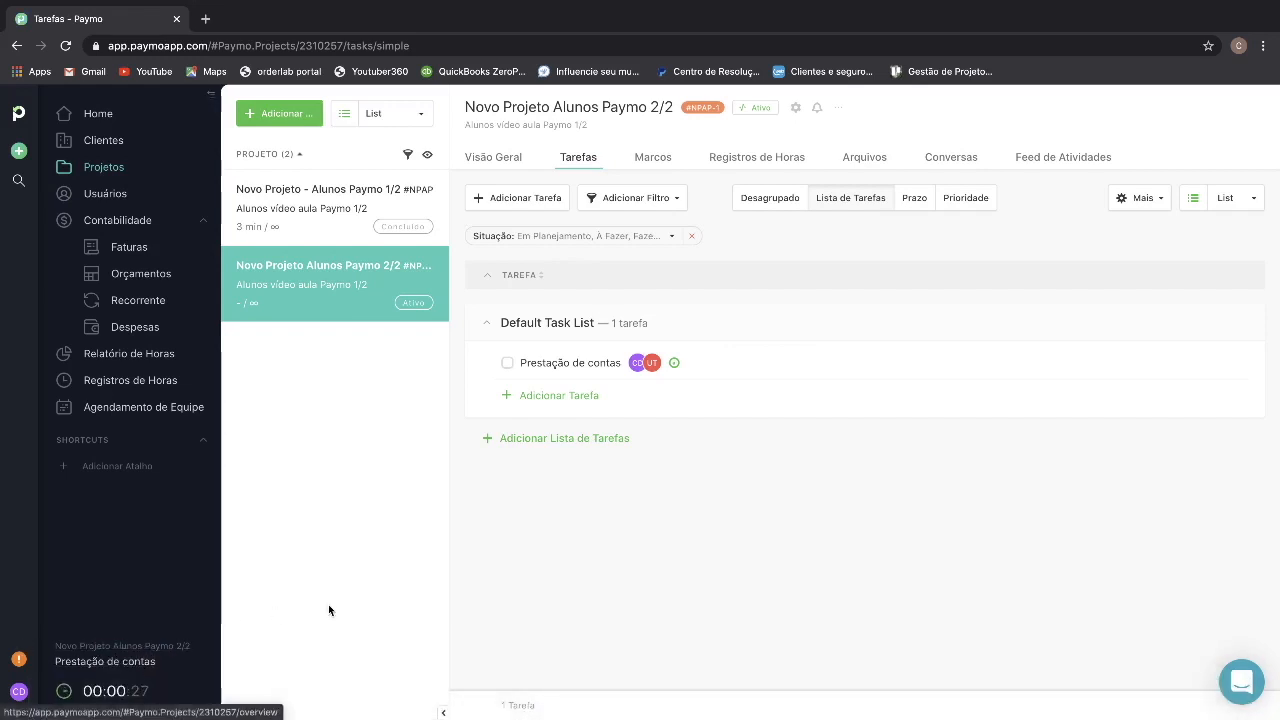
# - Stop the timer of the "Prestação de contas" task and set its billing type to Custo Fixo
pyautogui.click(676, 364)
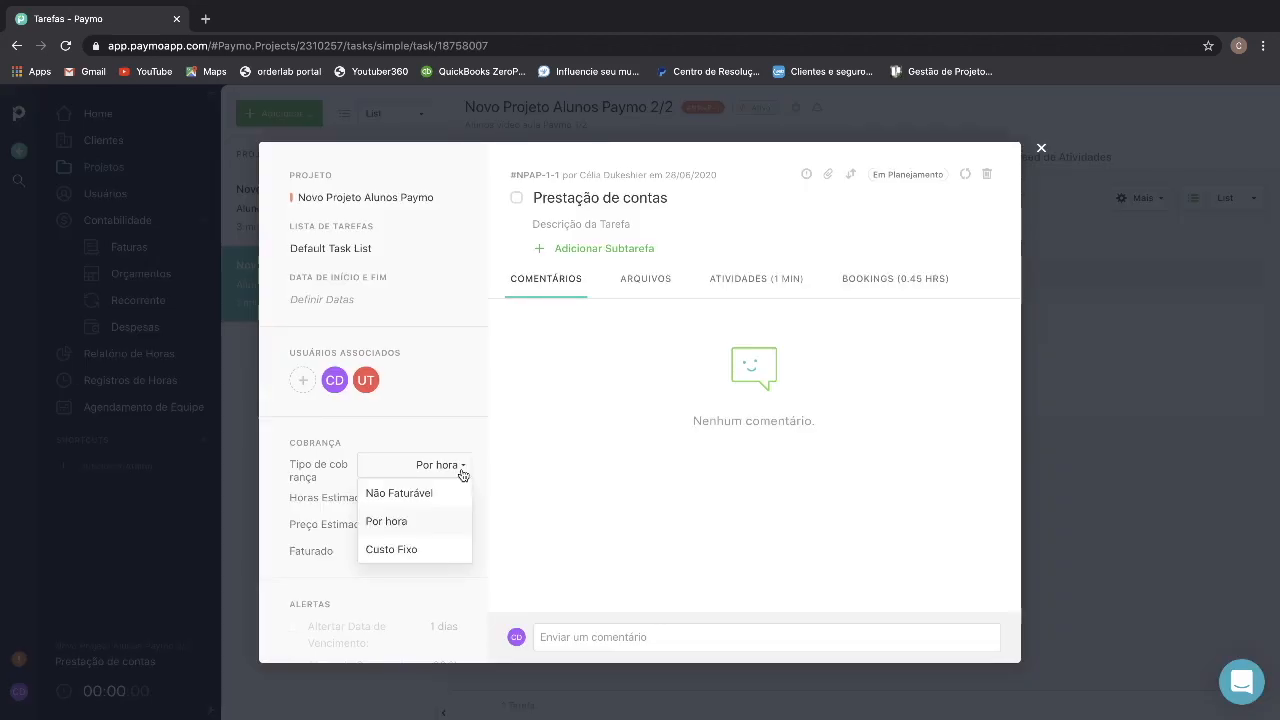
pyautogui.click(431, 549)
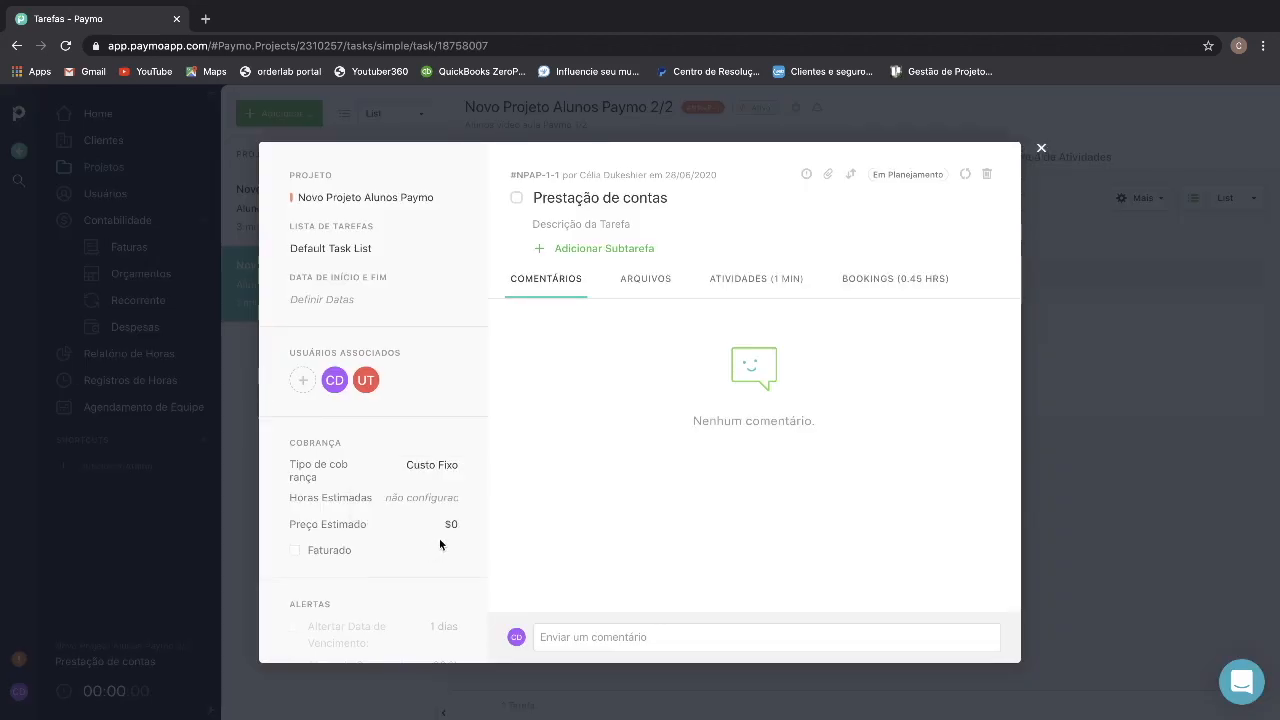
pyautogui.click(465, 524)
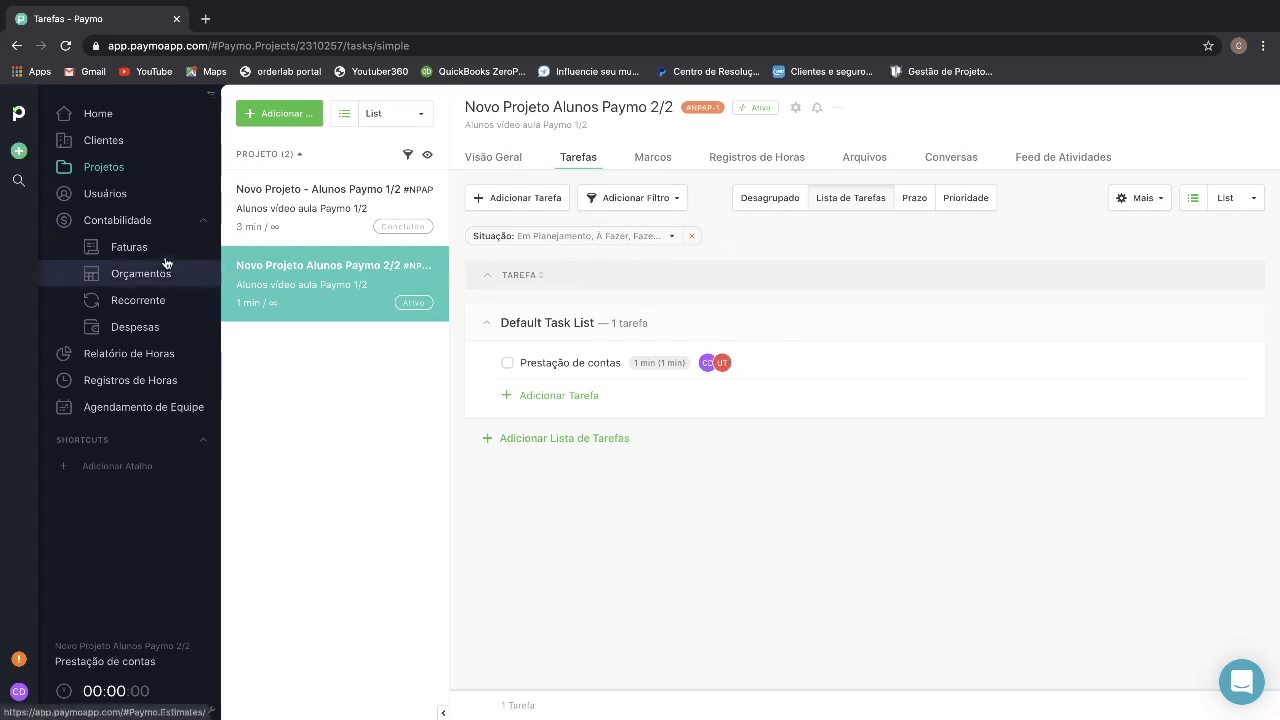
# - Edit the draft invoice for "Alunos vídeo aula Paymo 1/2", giving its line item 001 the description "Prestação de contas"
pyautogui.click(128, 247)
pyautogui.click(277, 225)
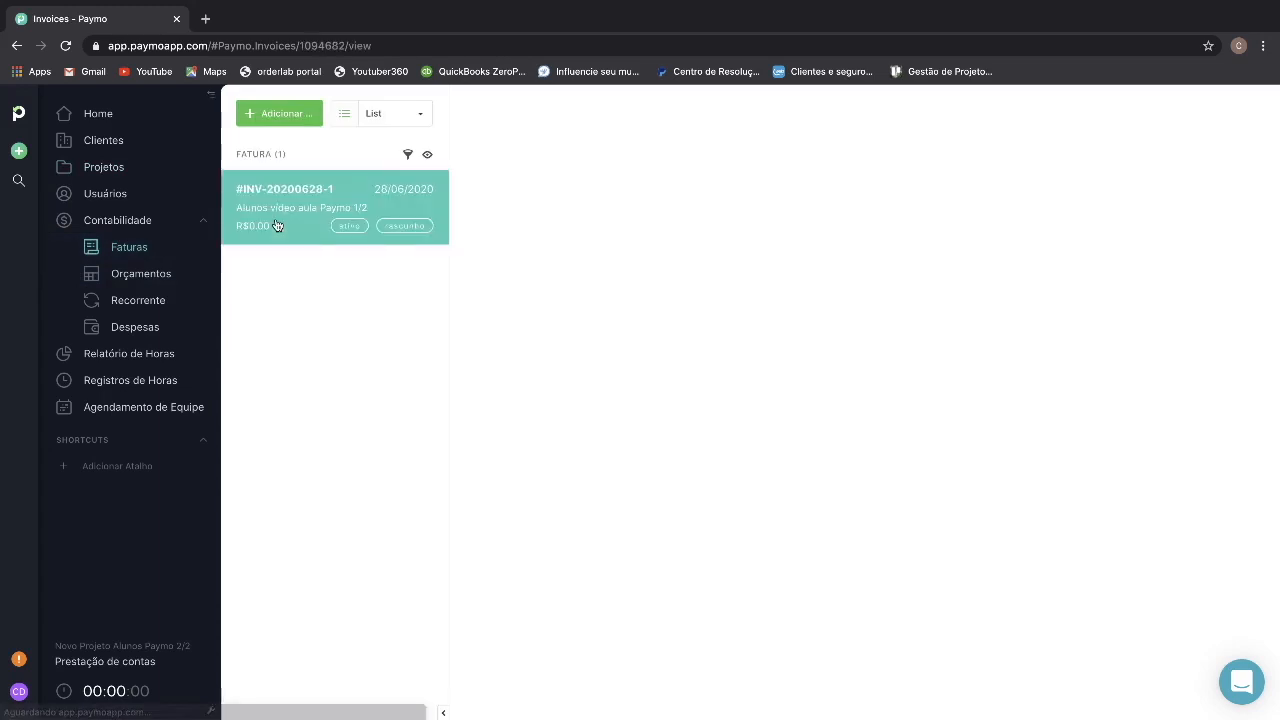
pyautogui.click(571, 320)
pyautogui.write('001')
pyautogui.click(667, 324)
pyautogui.write('Prestação de contas')
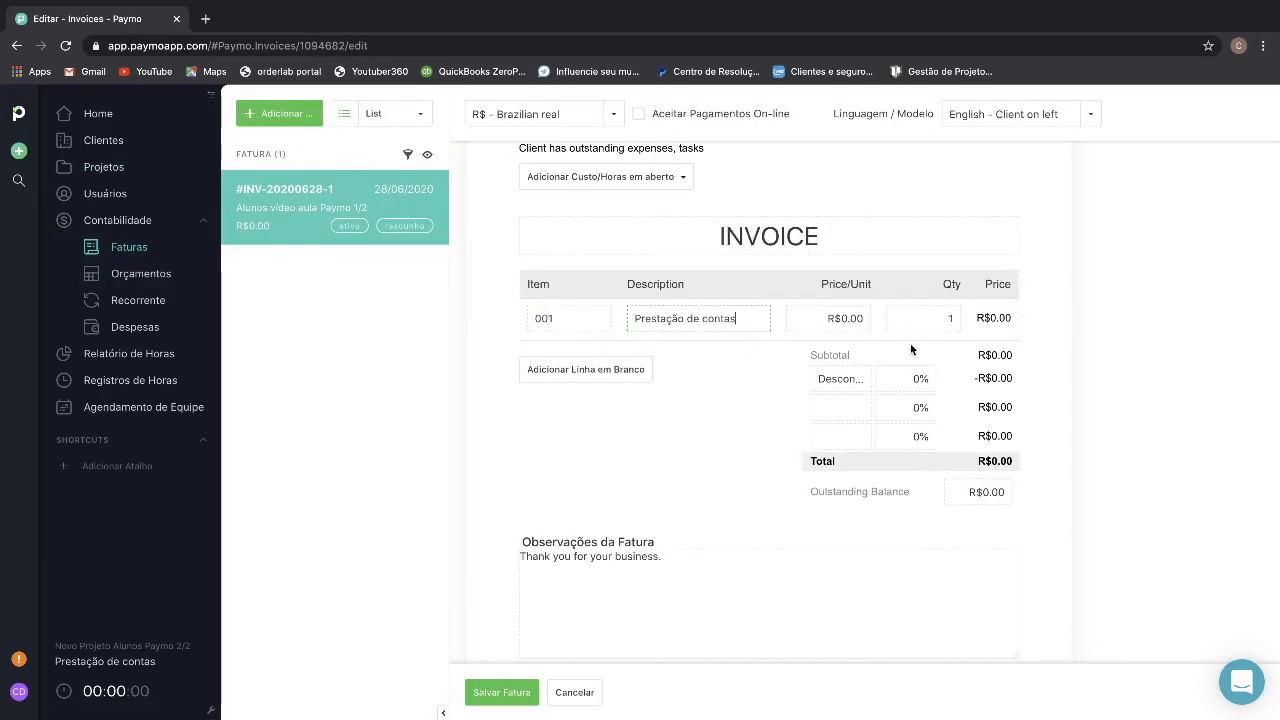
# - Set the unit price of the "Prestação de contas" invoice line to R$100.00
pyautogui.click(853, 319)
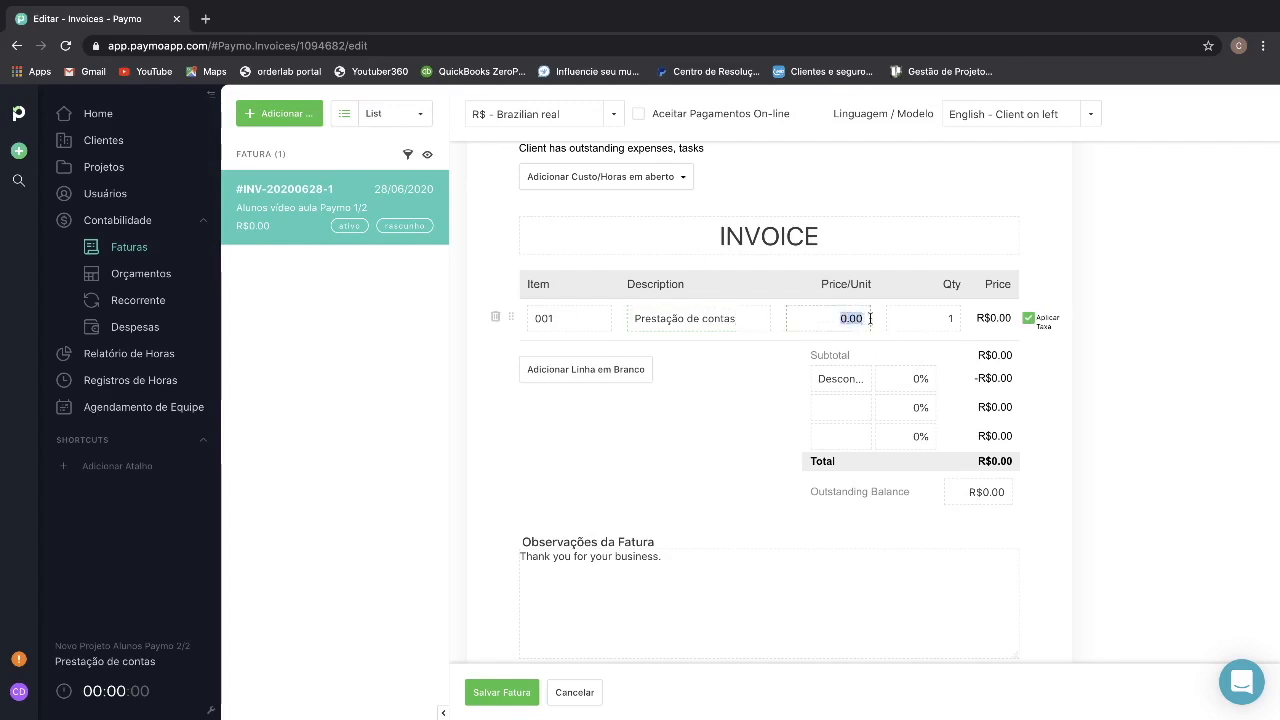
pyautogui.write('10000')
pyautogui.press('BackSpace')
pyautogui.press('BackSpace')
pyautogui.press('BackSpace')
pyautogui.write('0')
pyautogui.click(754, 366)
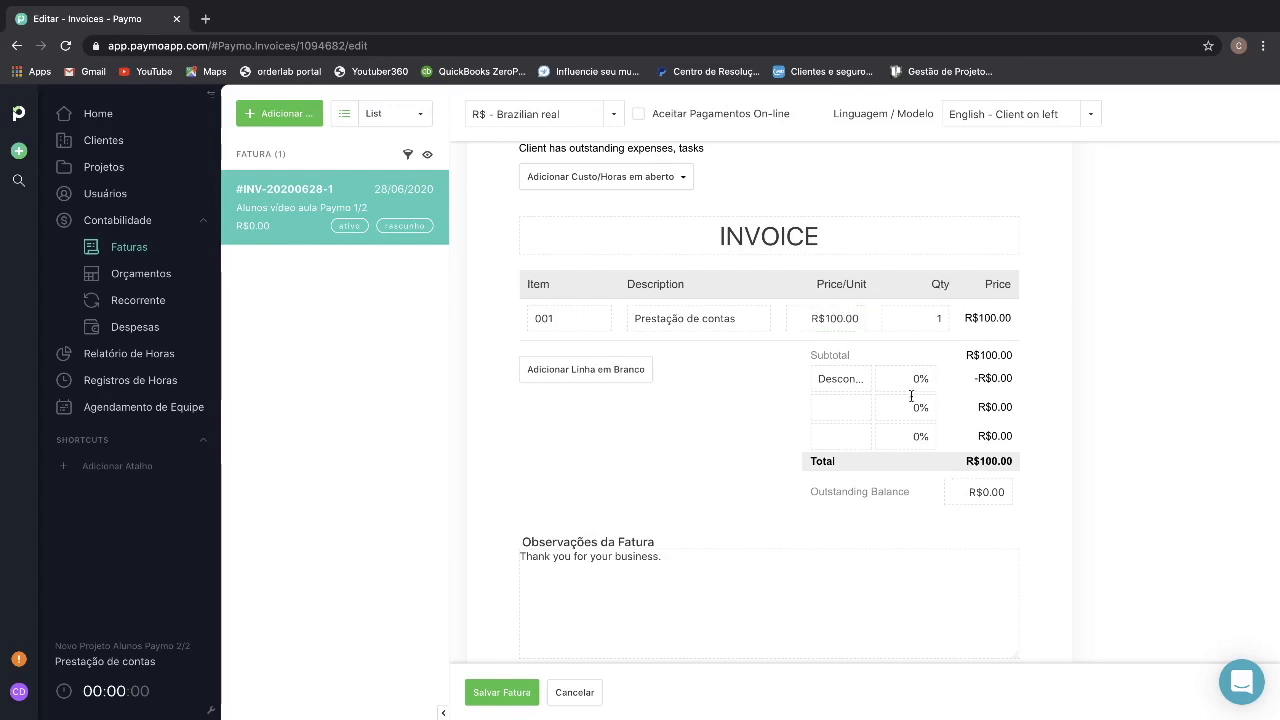
# - Add a blank line above the thank-you text in the invoice notes, leave the tax fields empty and save the invoice
pyautogui.click(843, 419)
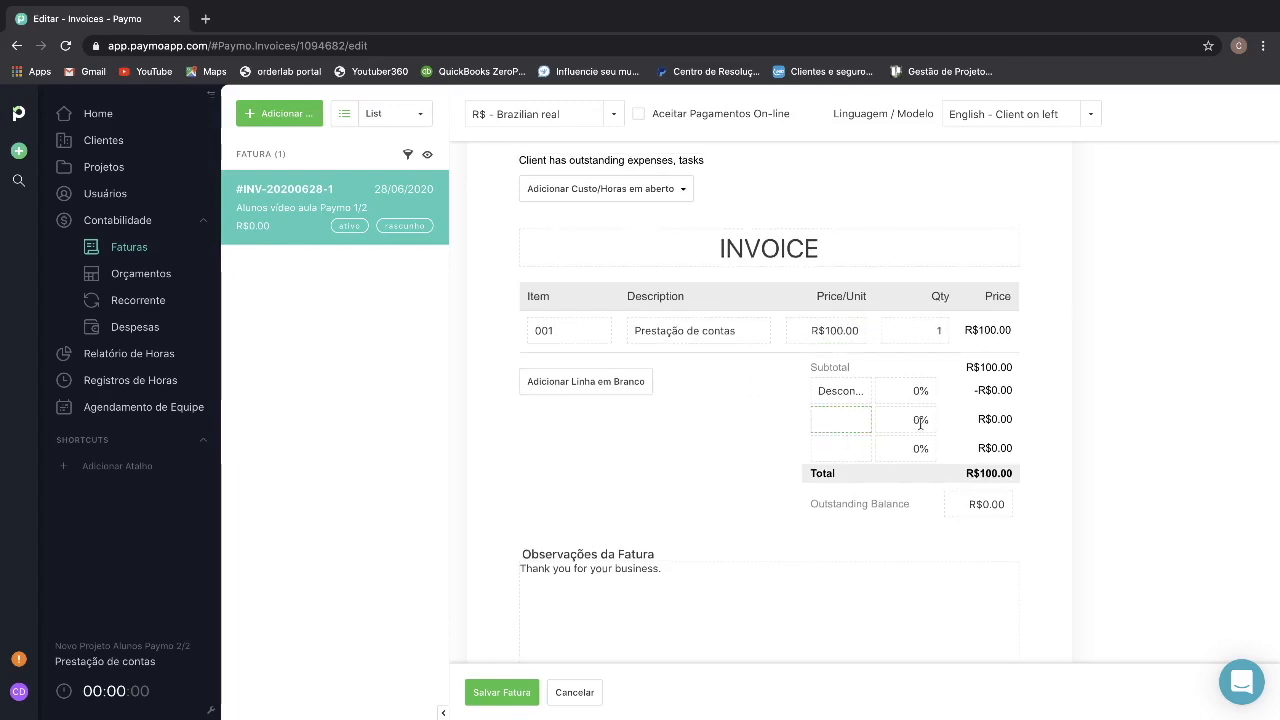
pyautogui.click(919, 419)
pyautogui.click(745, 474)
pyautogui.scroll(-3, 897, 500)
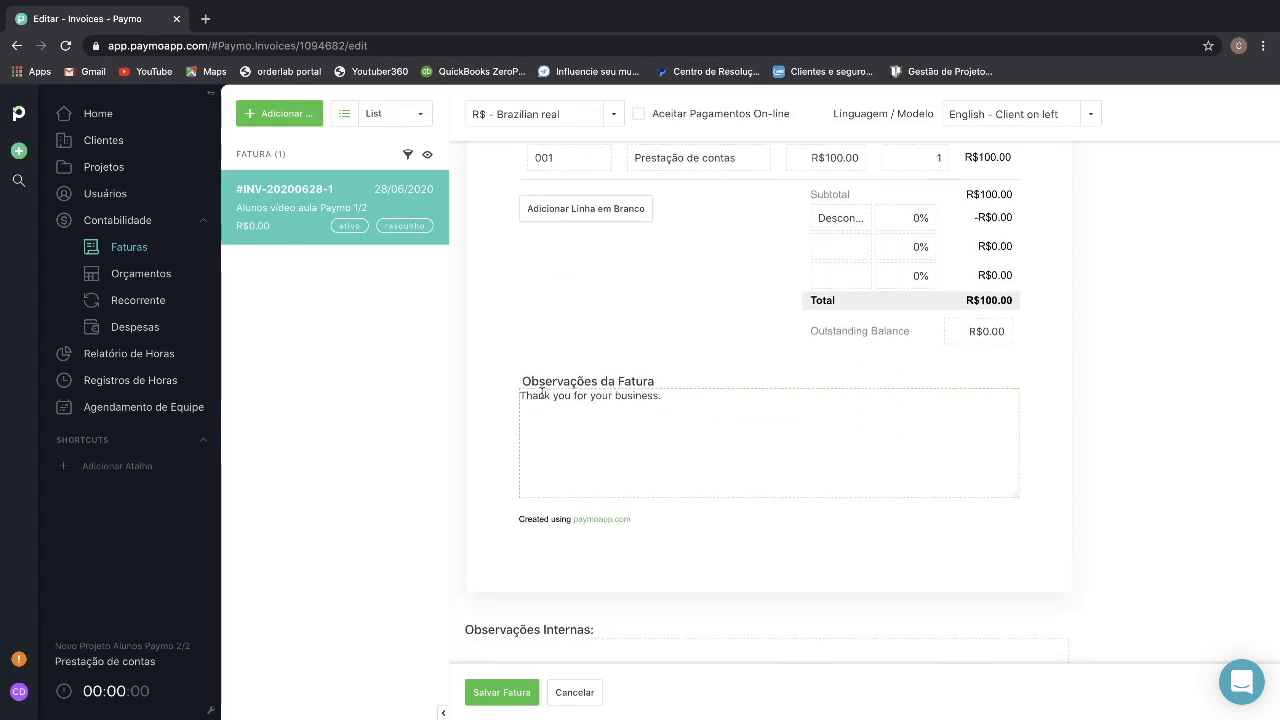
pyautogui.press('Return')
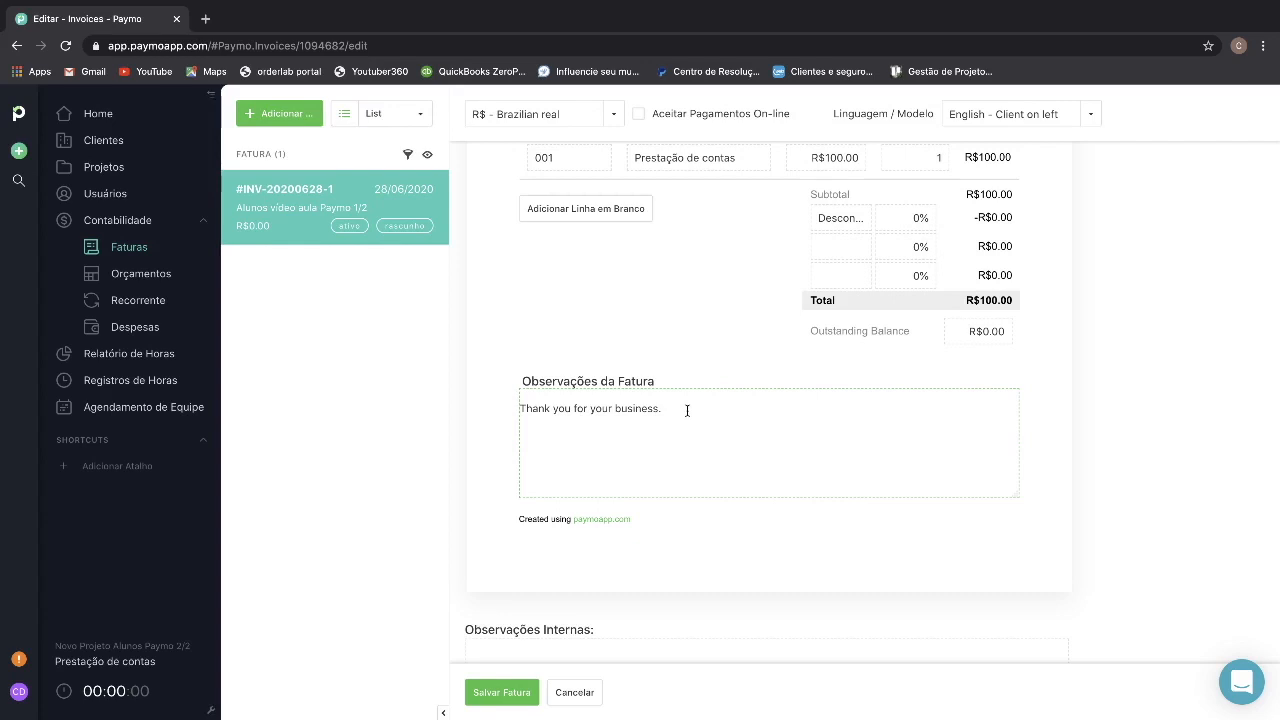
pyautogui.scroll(5, 701, 423)
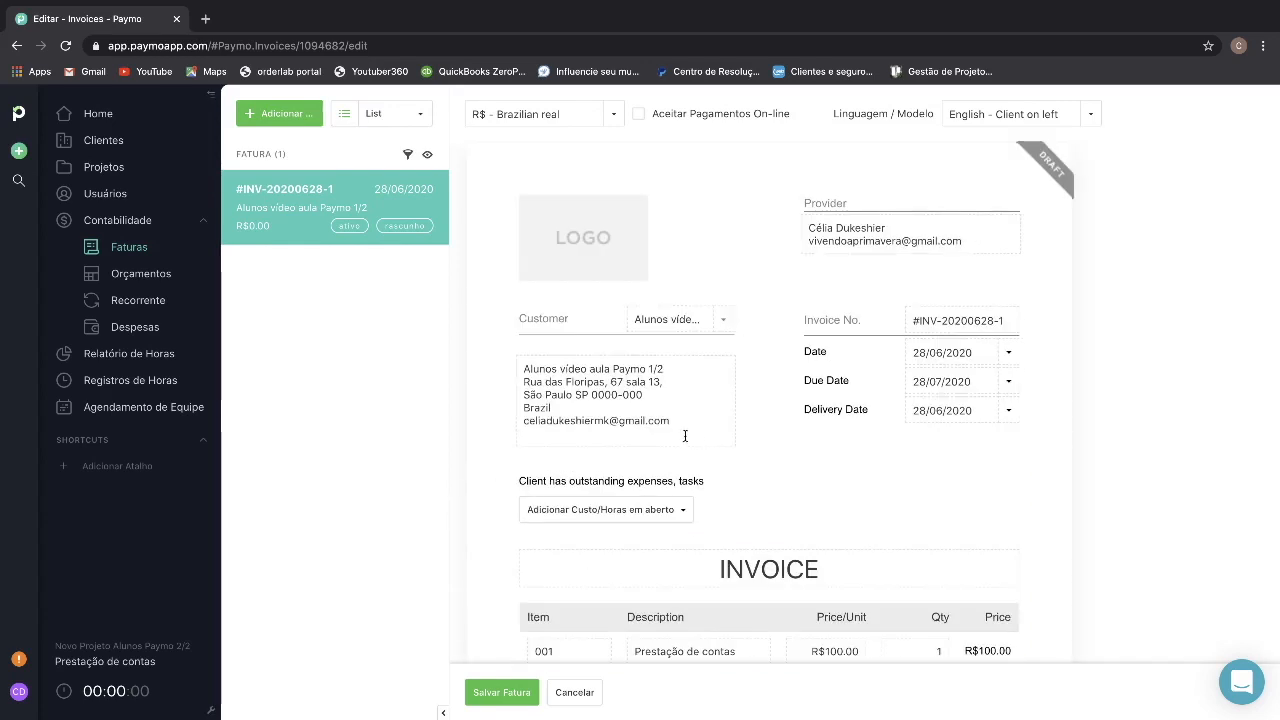
pyautogui.click(502, 692)
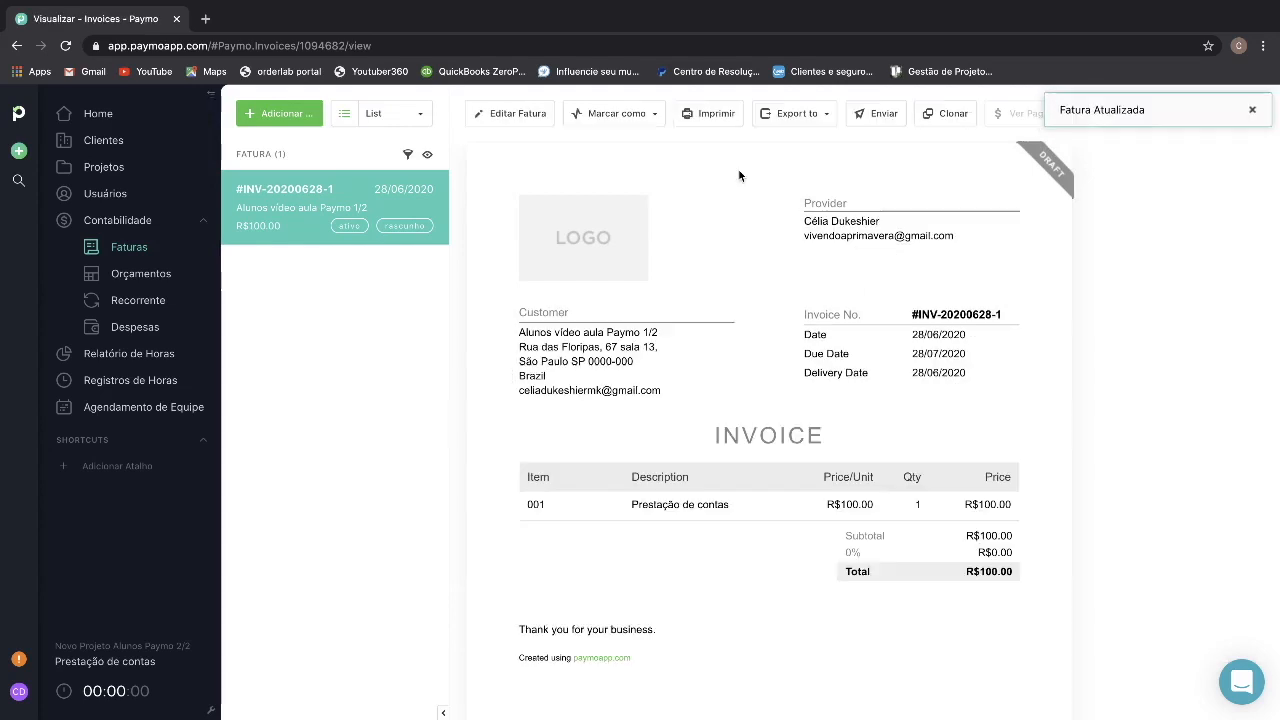
# - Email the client the invoice as PDF with the signed note "Boa Tarde Sr xx O trabalho já foi concluído com sucesso! Em anexo sua fatura!"
pyautogui.click(880, 113)
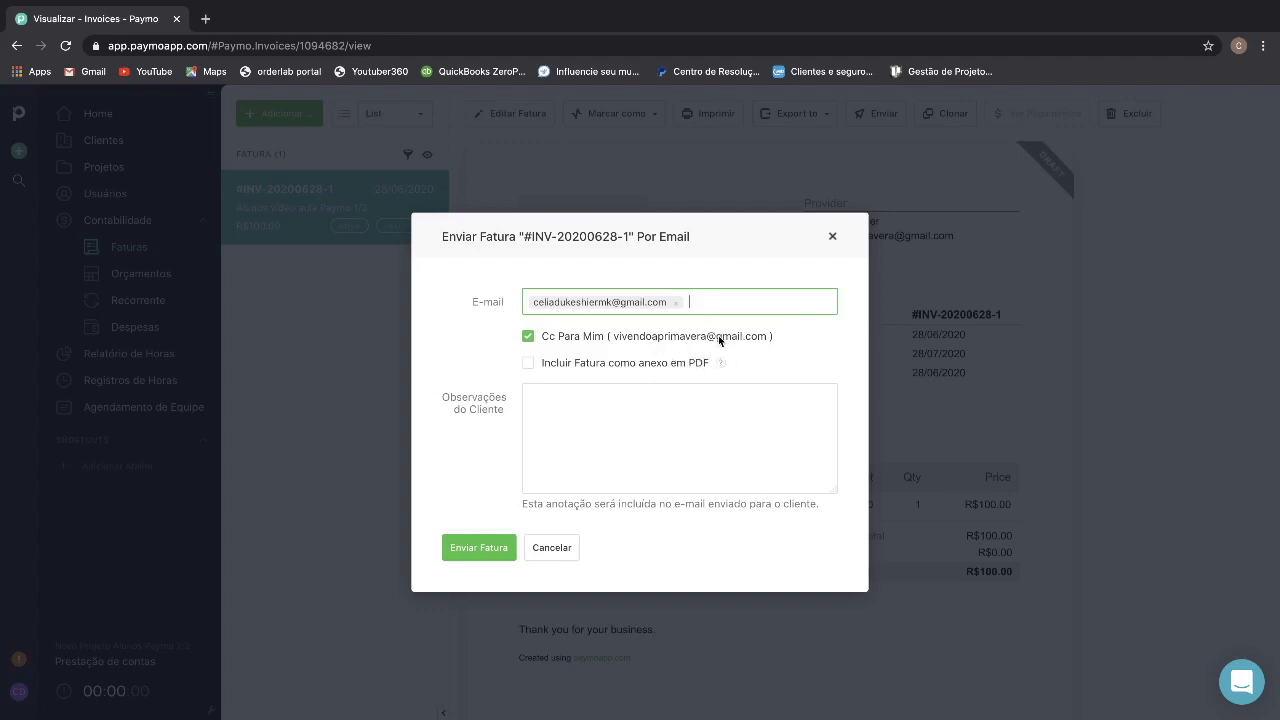
pyautogui.click(527, 363)
pyautogui.click(651, 421)
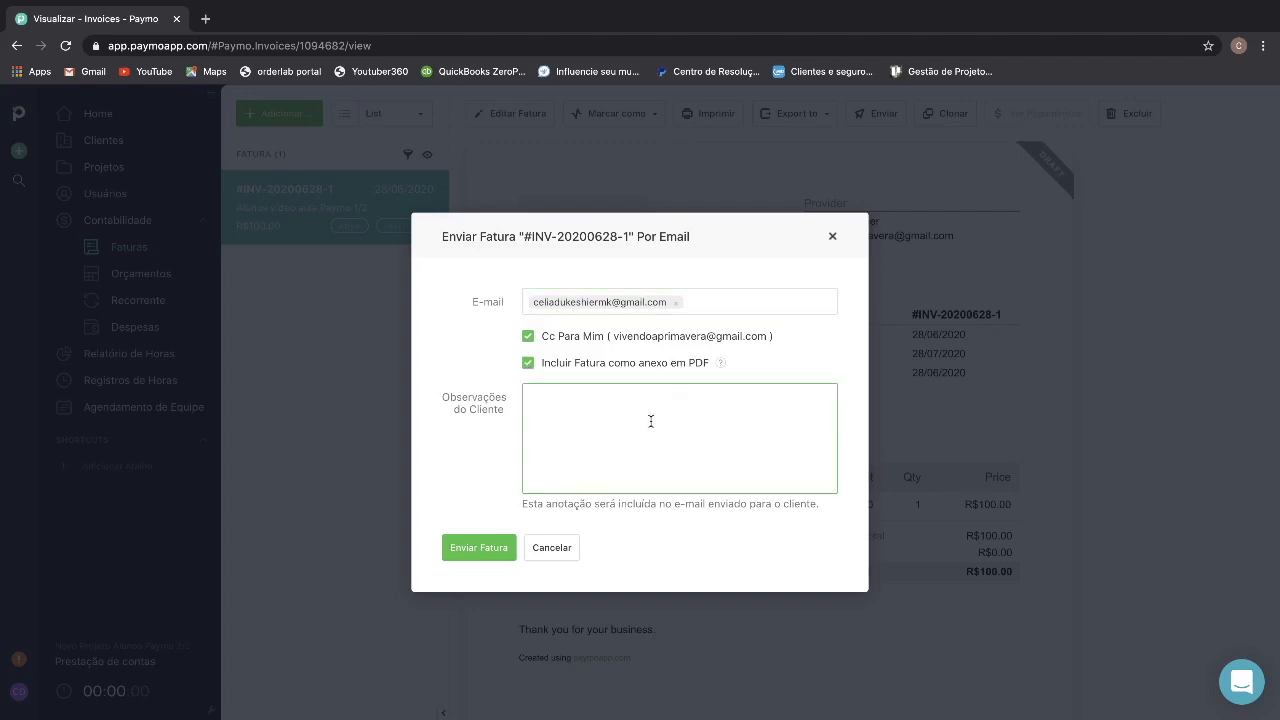
pyautogui.write('Boa Tarde Sr xx  O trabalho já foi concluído  com sucesso! Em anexo sua fatura!  Att, Célia Dukeshier')
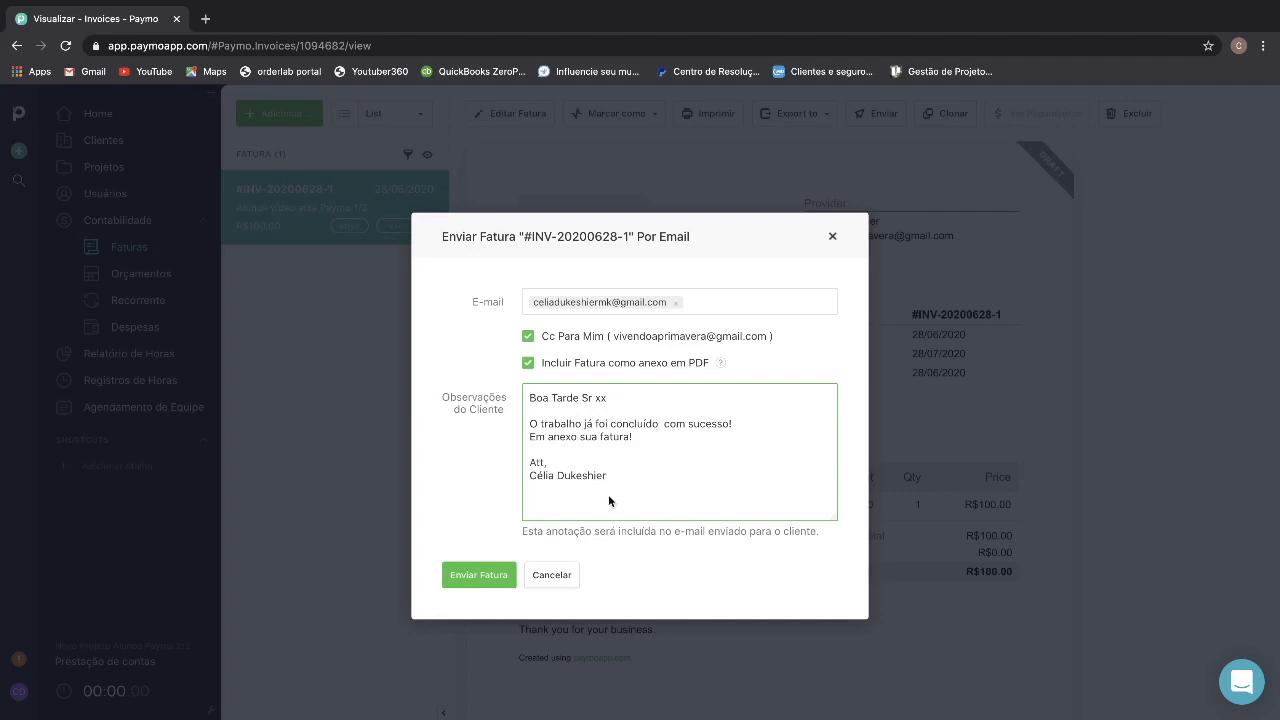
pyautogui.click(491, 577)
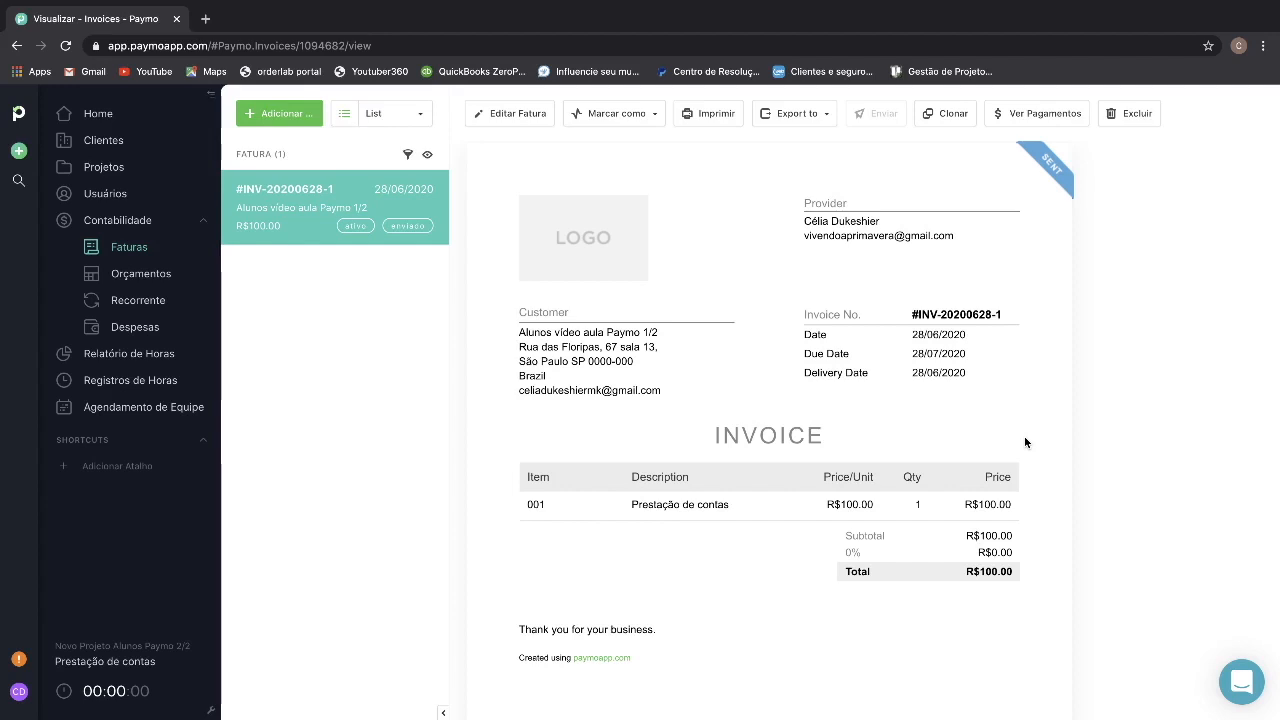
# - Mark the sent invoice for "Alunos vídeo aula Paymo 1/2" as paid, check its recorded payments and return to the invoice
pyautogui.click(655, 118)
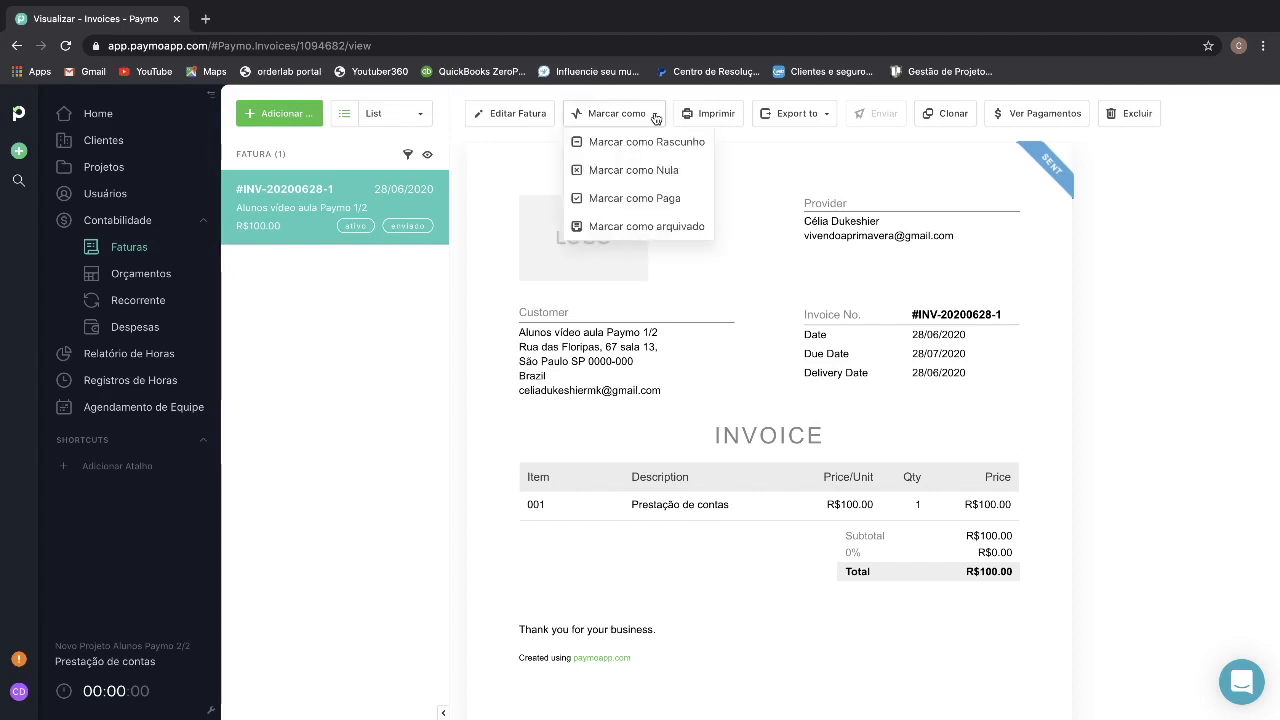
pyautogui.click(655, 200)
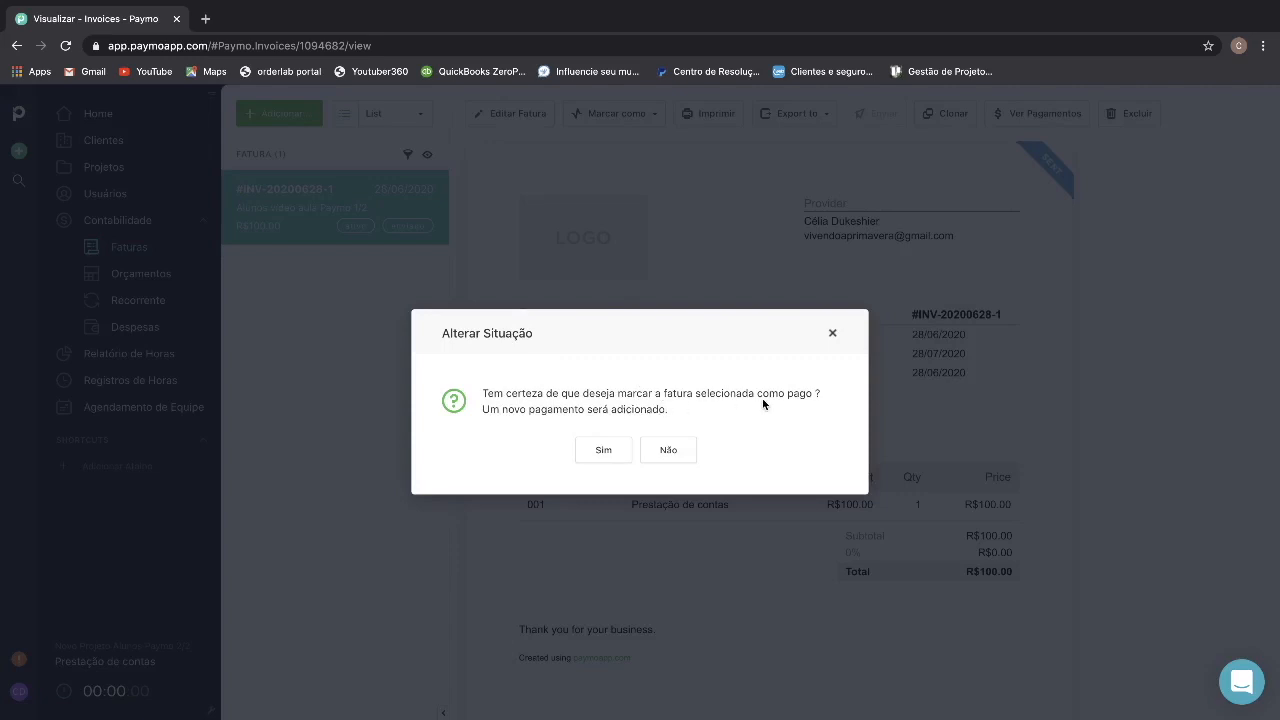
pyautogui.click(603, 450)
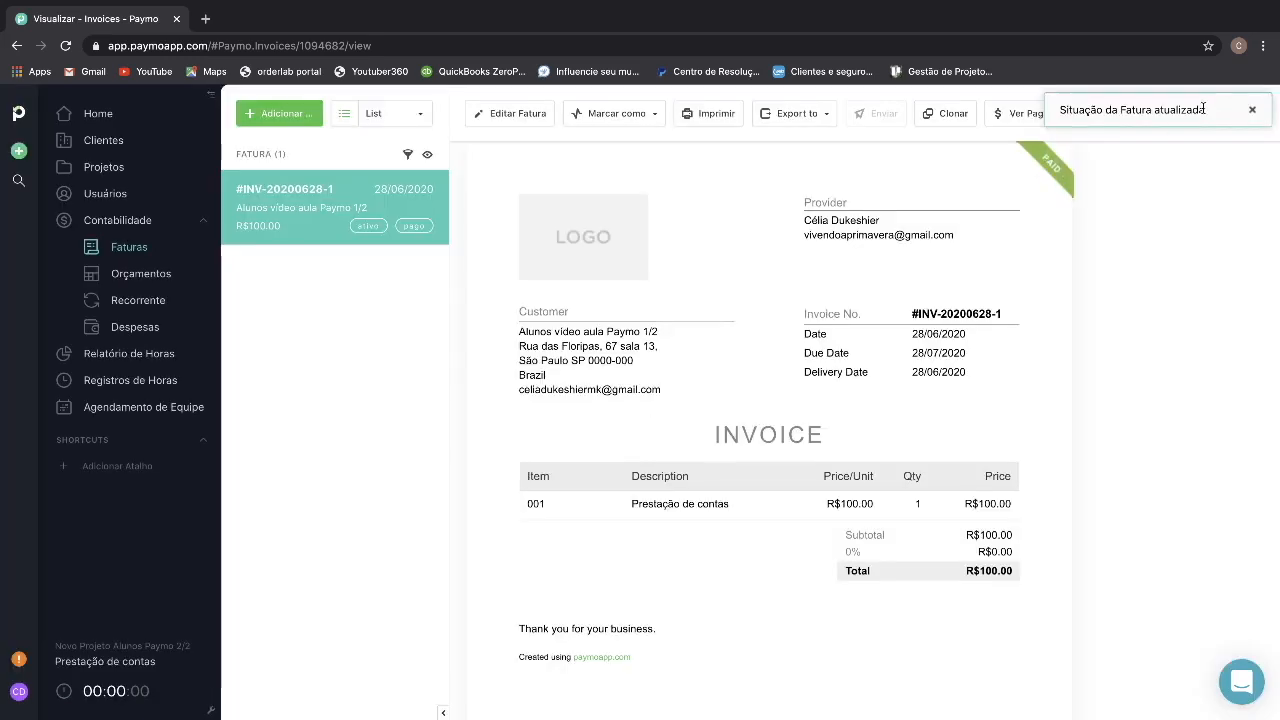
pyautogui.click(1051, 120)
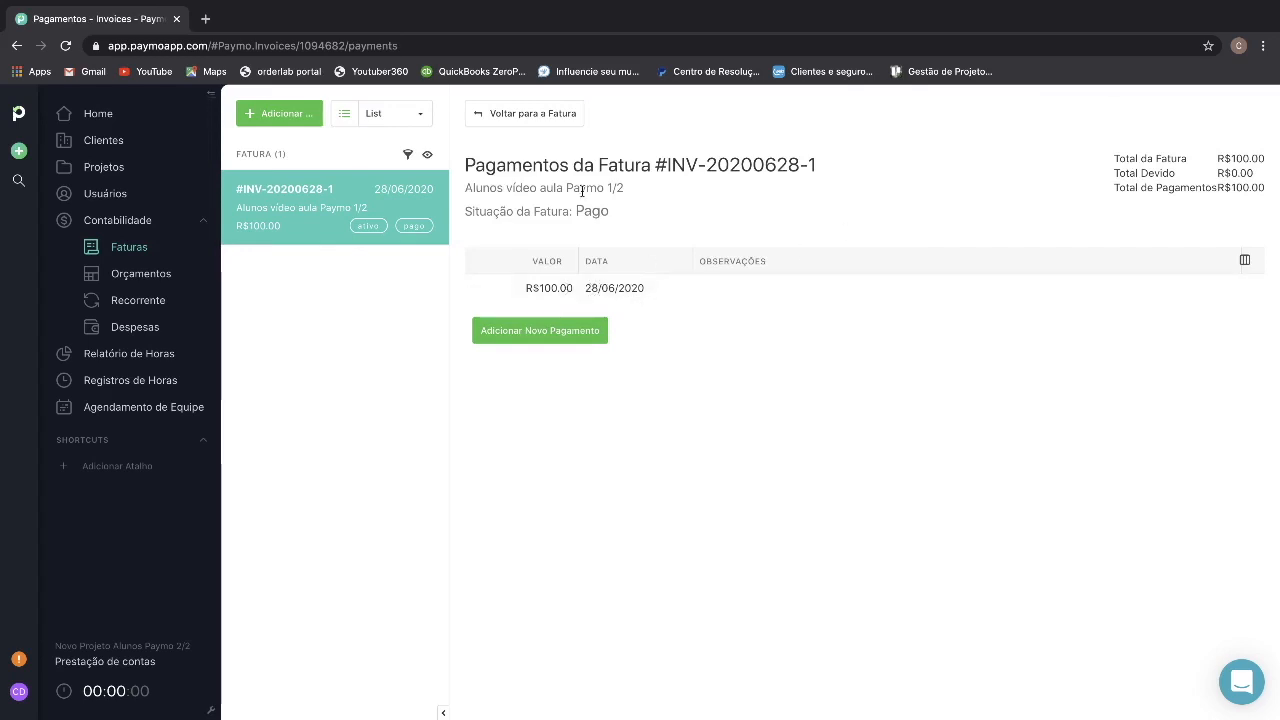
pyautogui.click(543, 120)
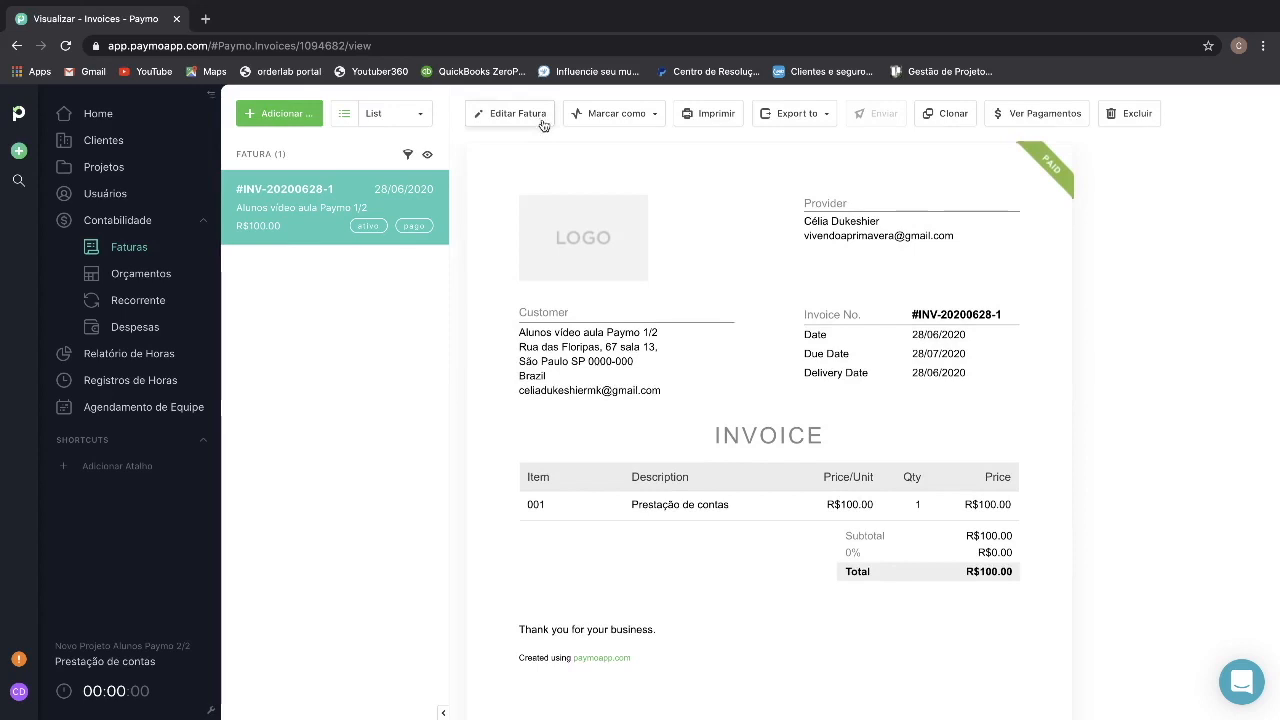
# - Mark the paid invoice for "Alunos vídeo aula Paymo 1/2" as archived and confirm the change
pyautogui.click(617, 114)
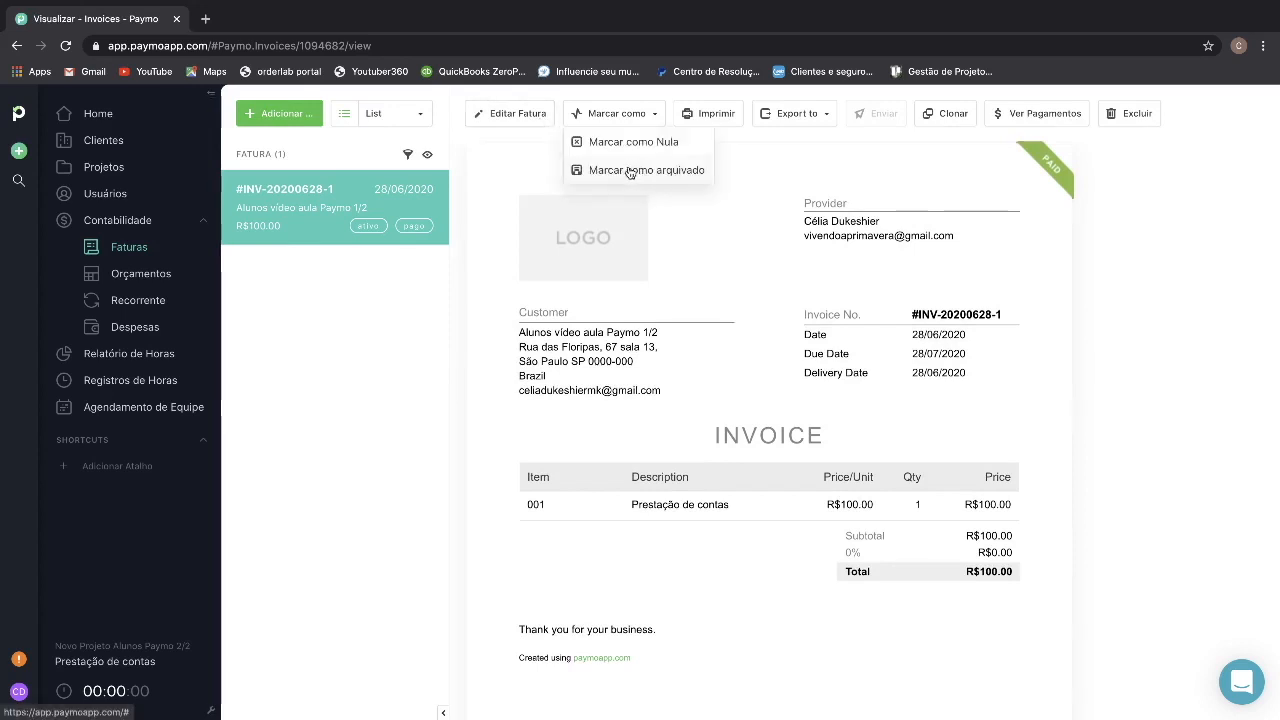
pyautogui.click(629, 170)
pyautogui.press('Return')
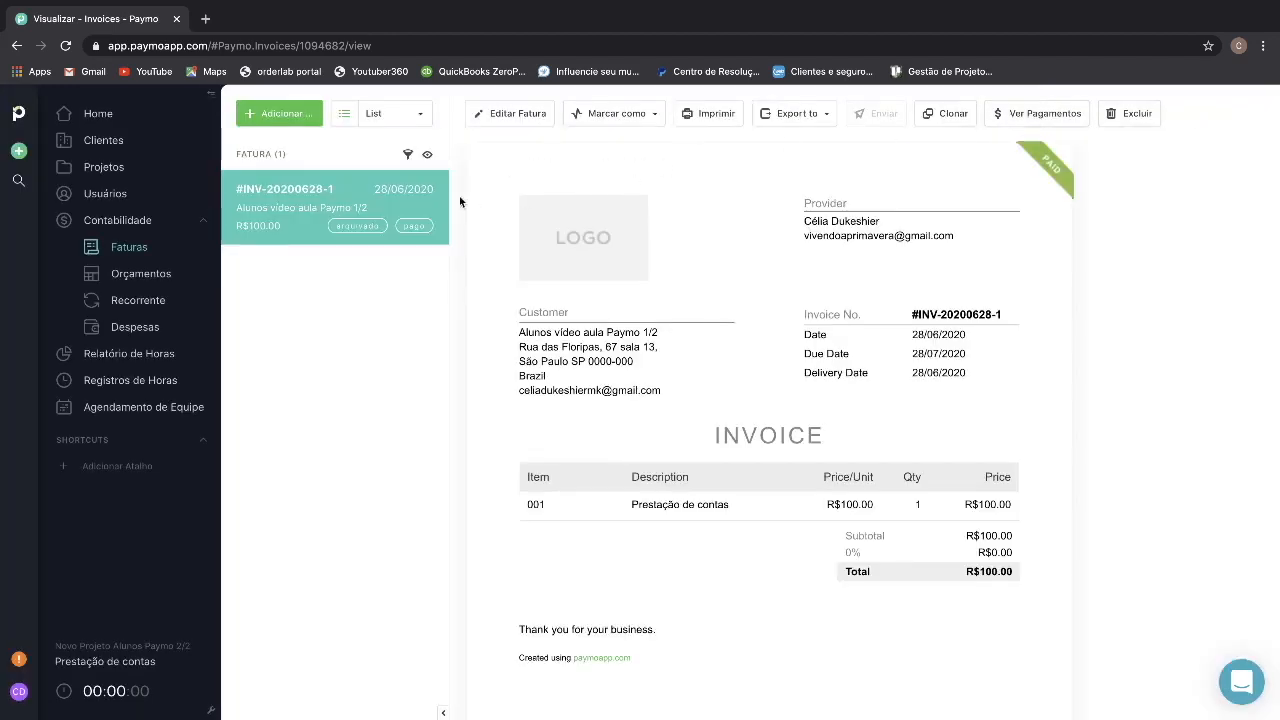
# - Examine the Home dashboard's June 2020 time chart, financial chart, billable versus non-billable figures and main projects chart
pyautogui.click(148, 224)
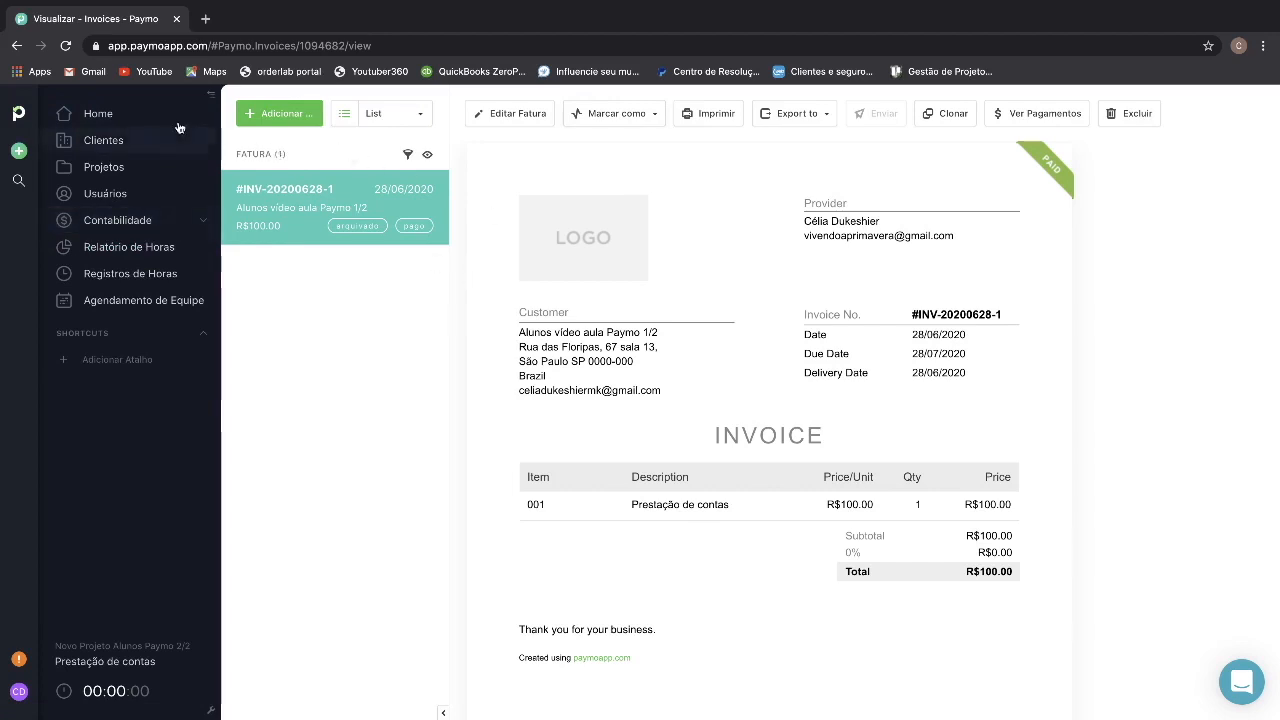
pyautogui.click(129, 119)
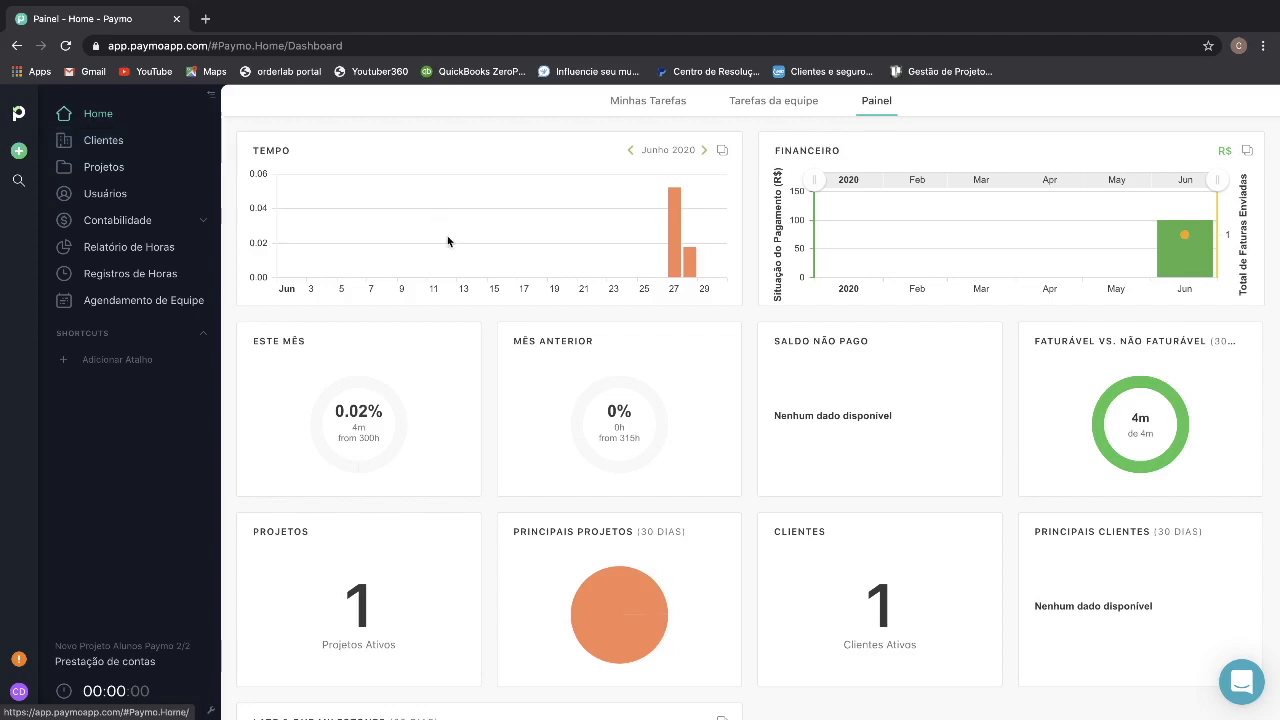
pyautogui.moveTo(675, 246)
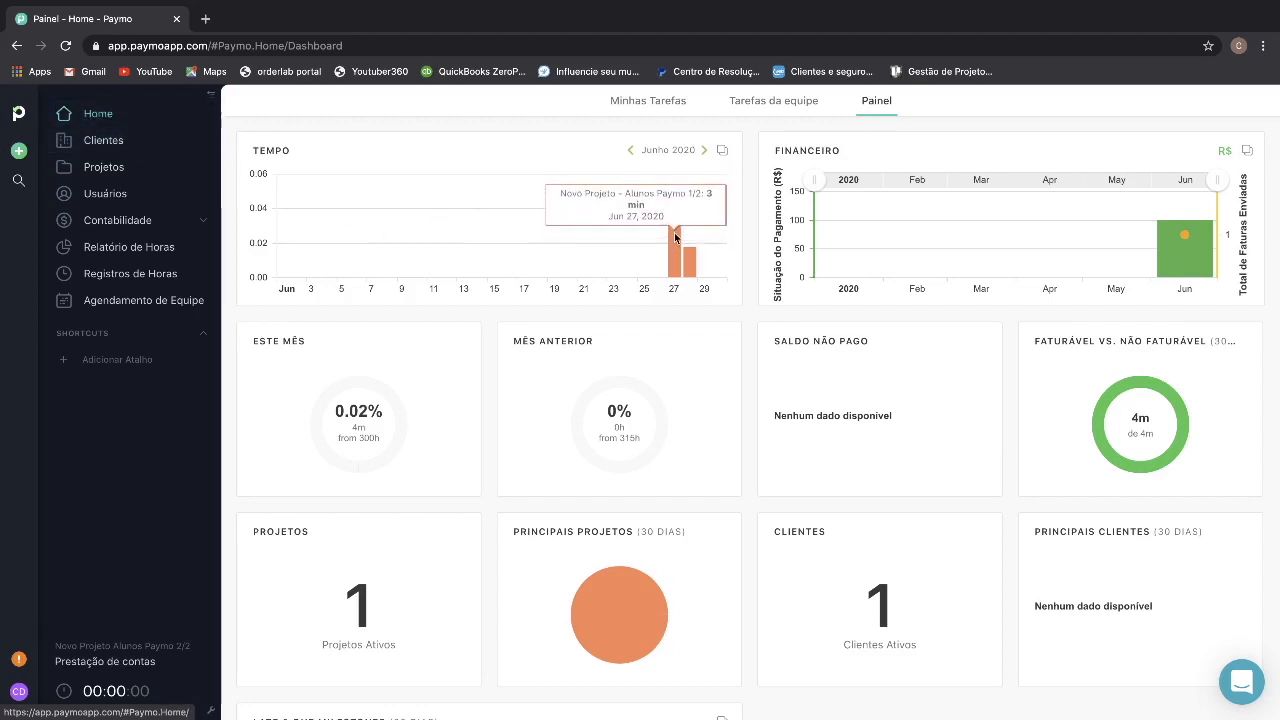
pyautogui.moveTo(1185, 240)
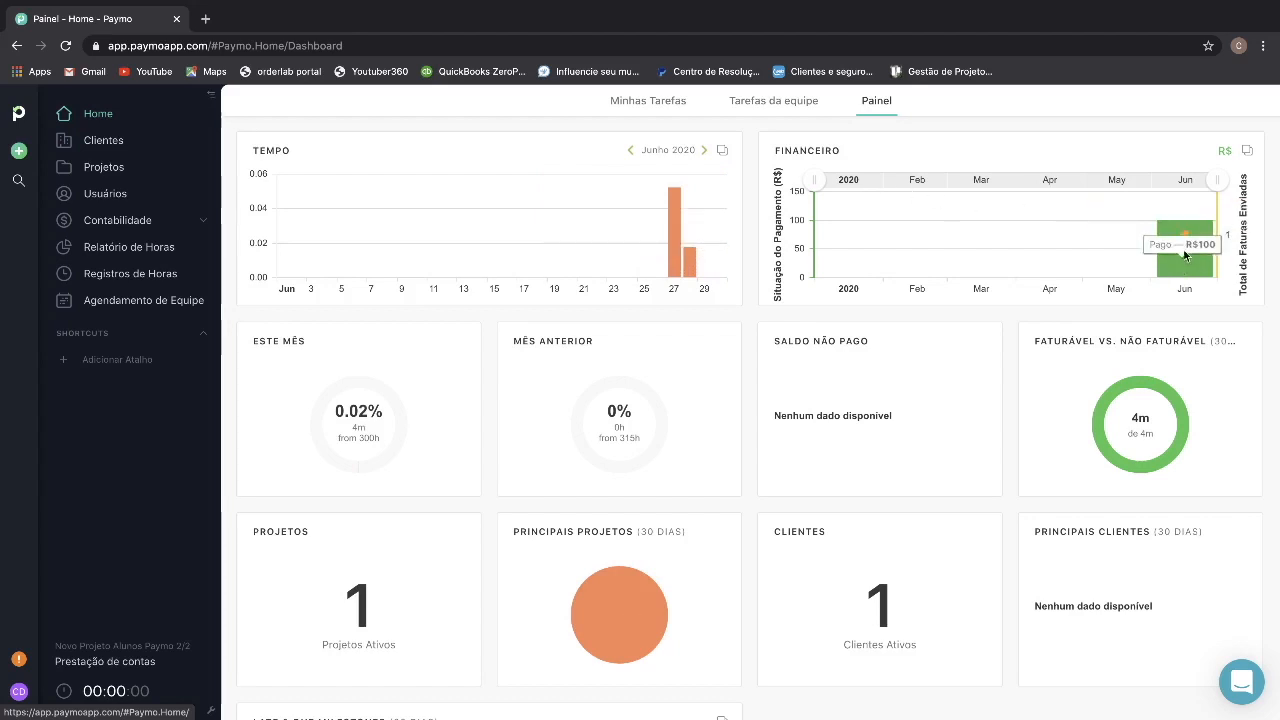
pyautogui.moveTo(1153, 410)
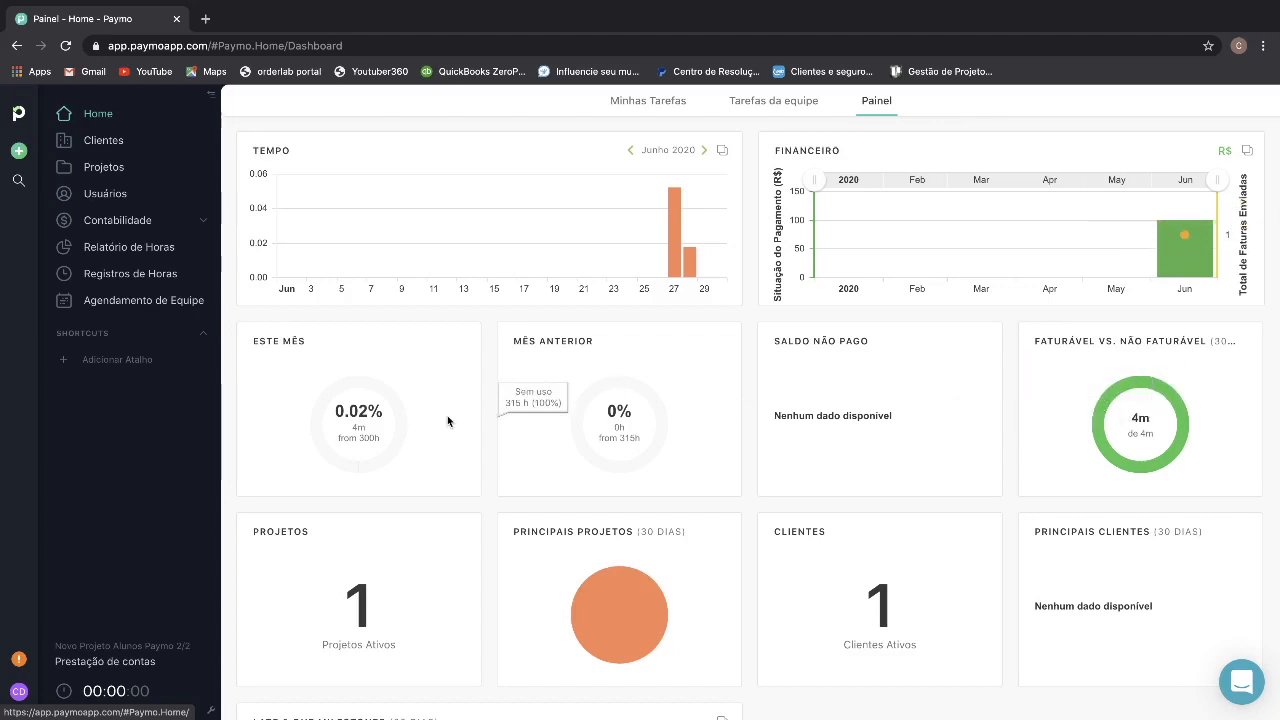
pyautogui.moveTo(640, 618)
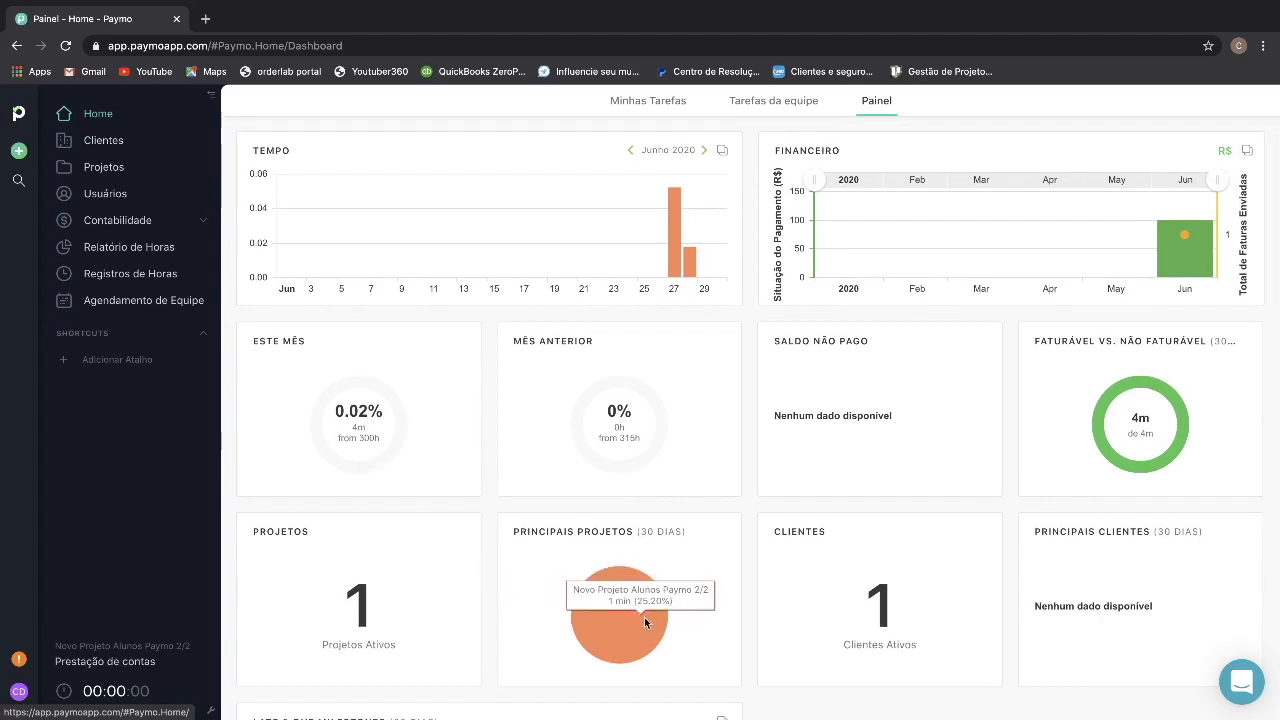